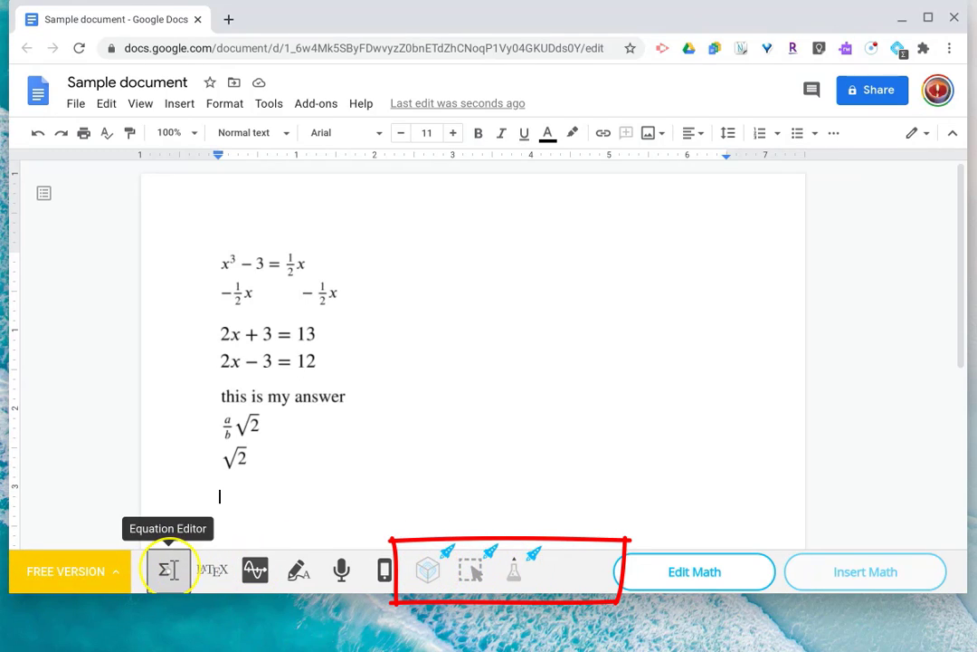
Write x + 9 = 16 in the EquatIO equation editor and insert it on a new line below the document's first equation
click(168, 570)
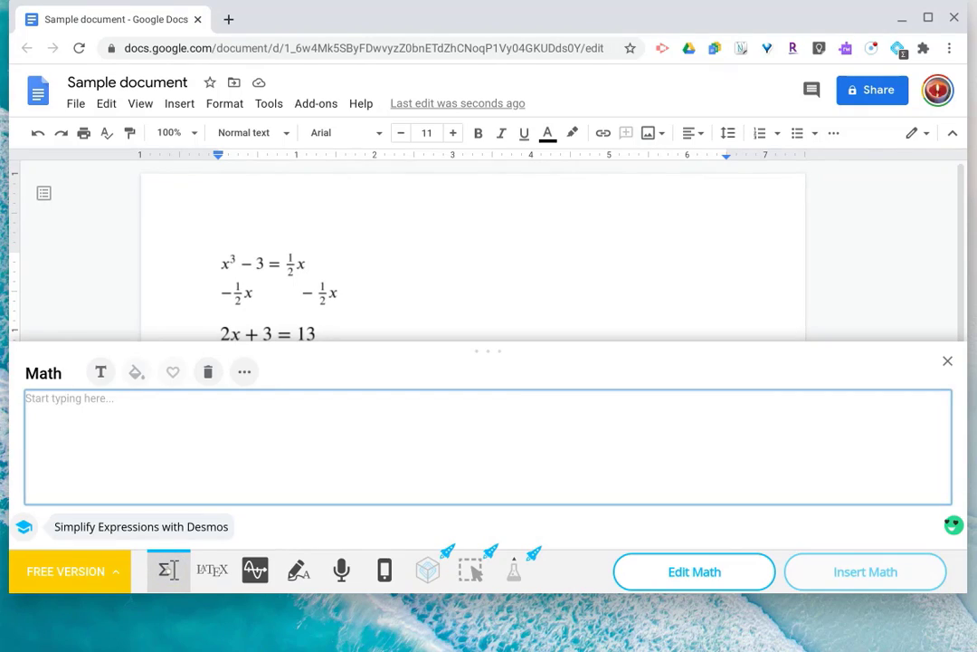
click(341, 570)
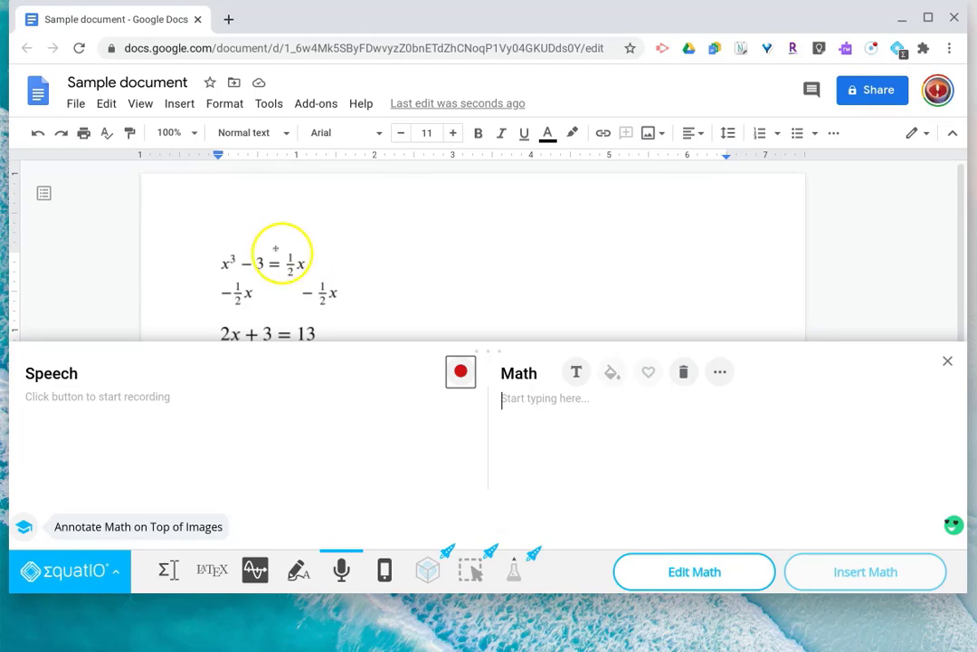
click(168, 569)
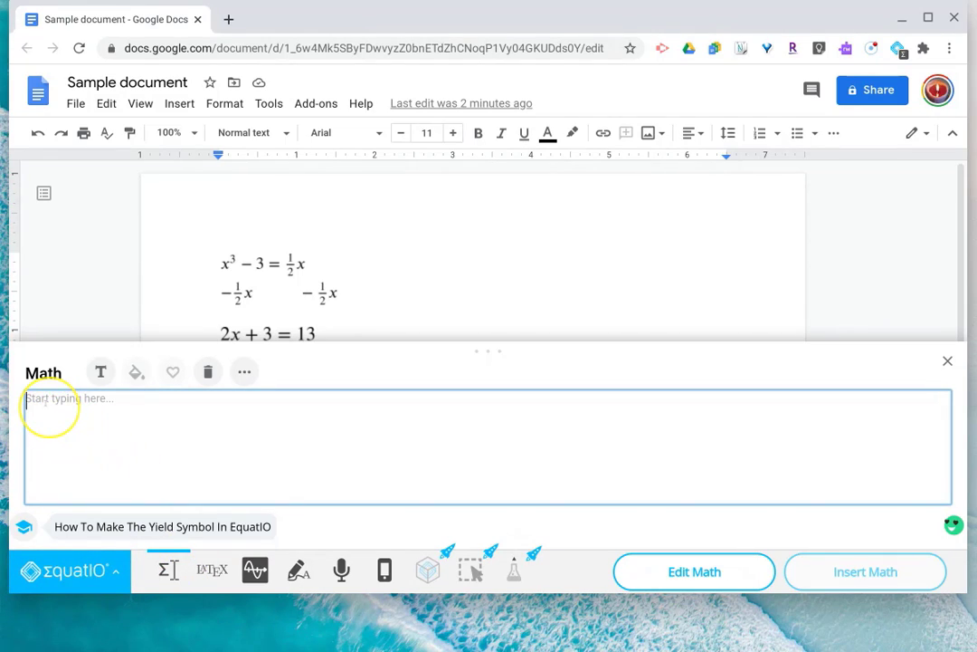
click(47, 403)
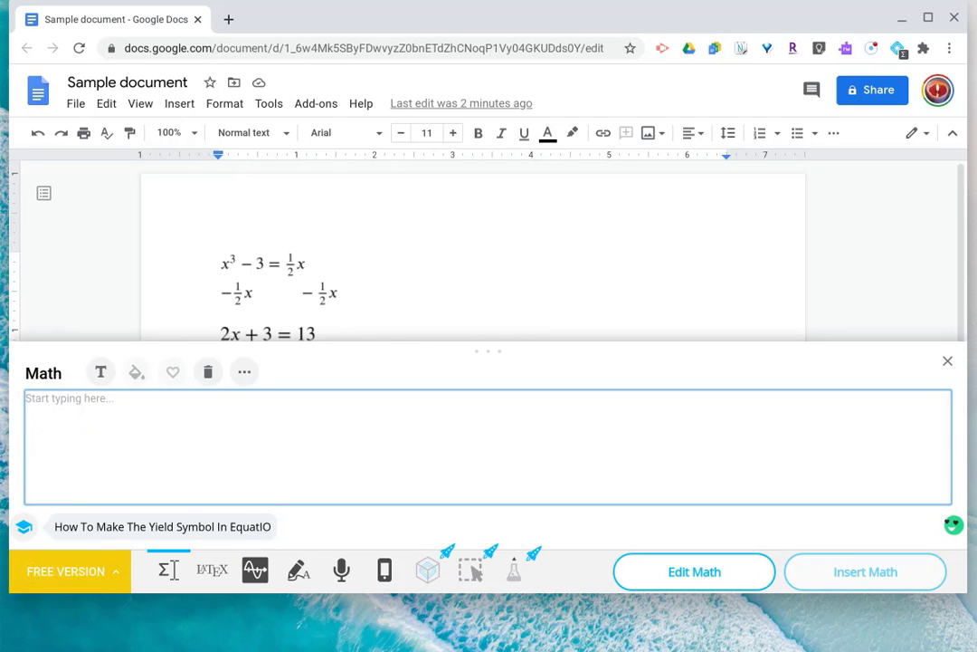
text(x )
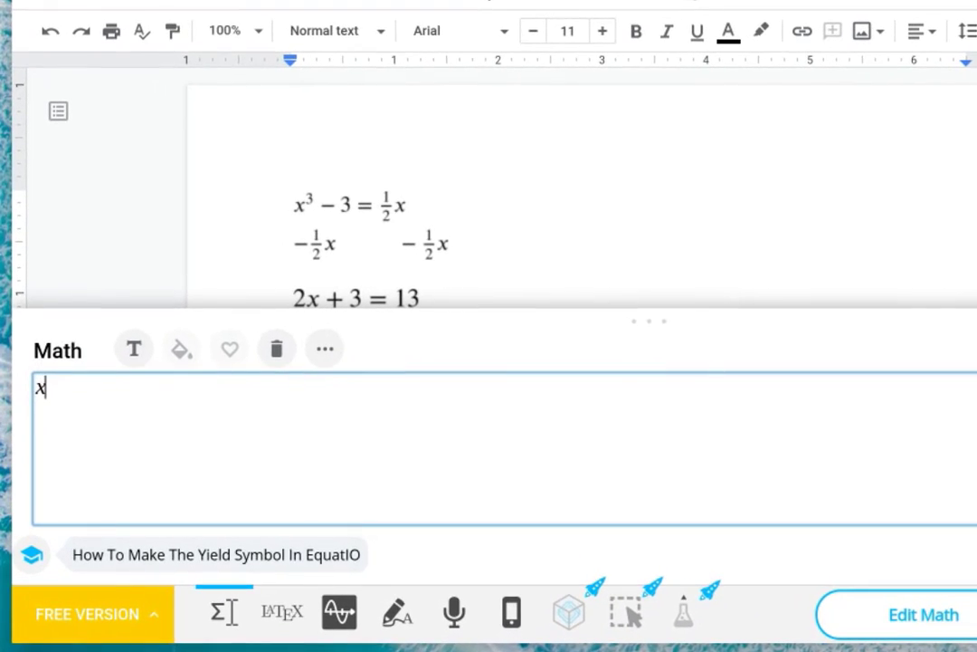
text(+ 9 = 16)
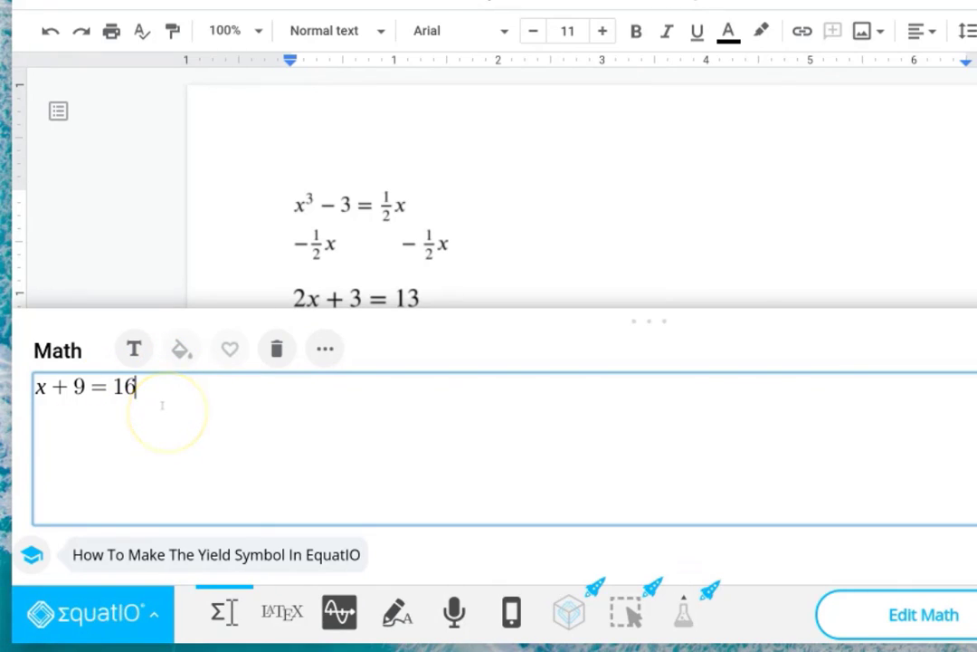
click(512, 232)
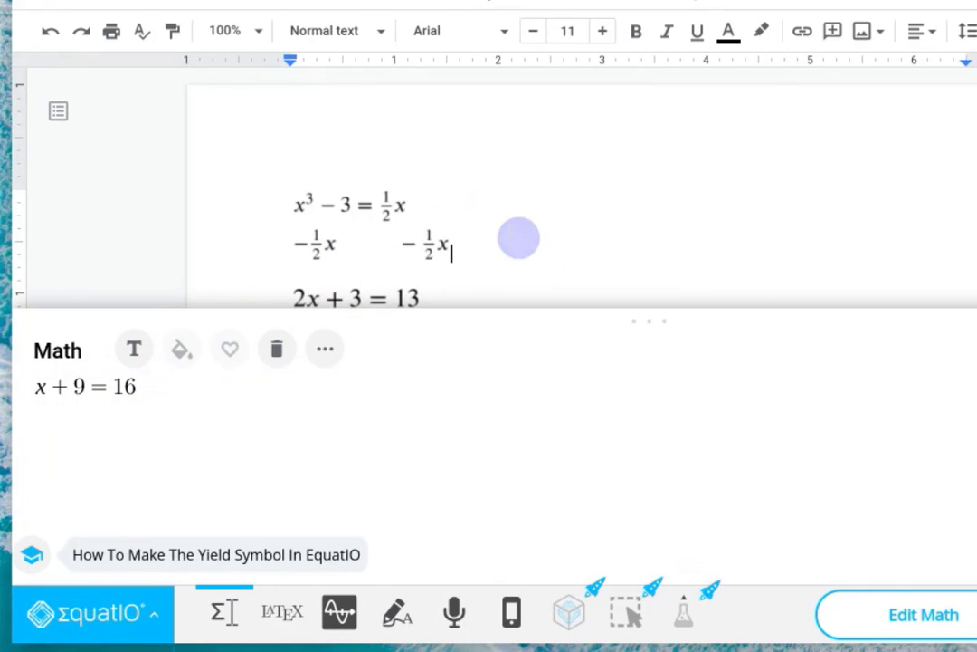
key(Return)
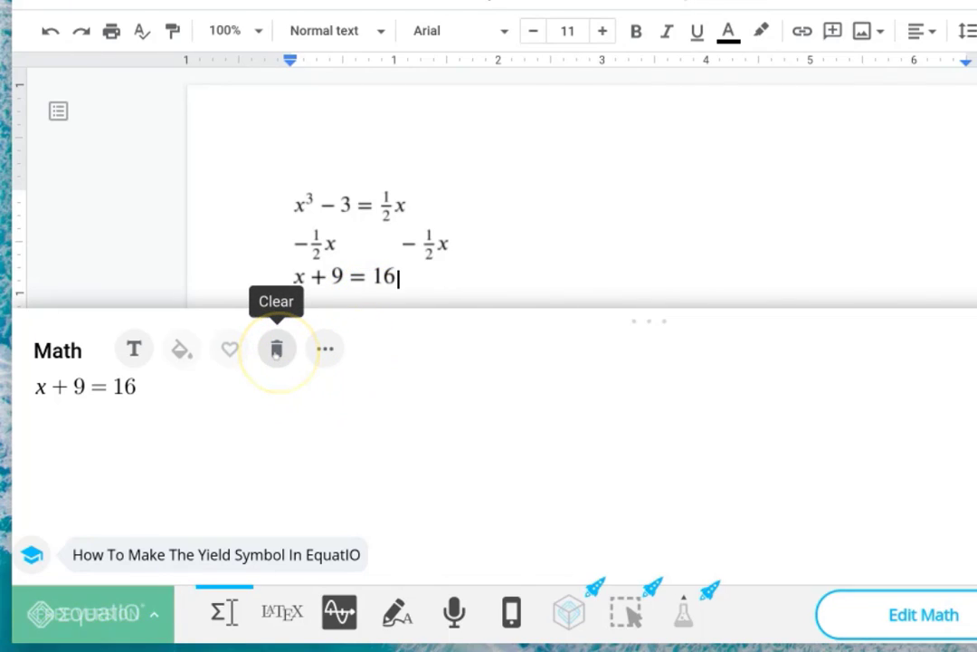
Replace the editor's content with the expression ½xy − 12 as a stacked fraction and insert it after x + 9 = 16
click(276, 349)
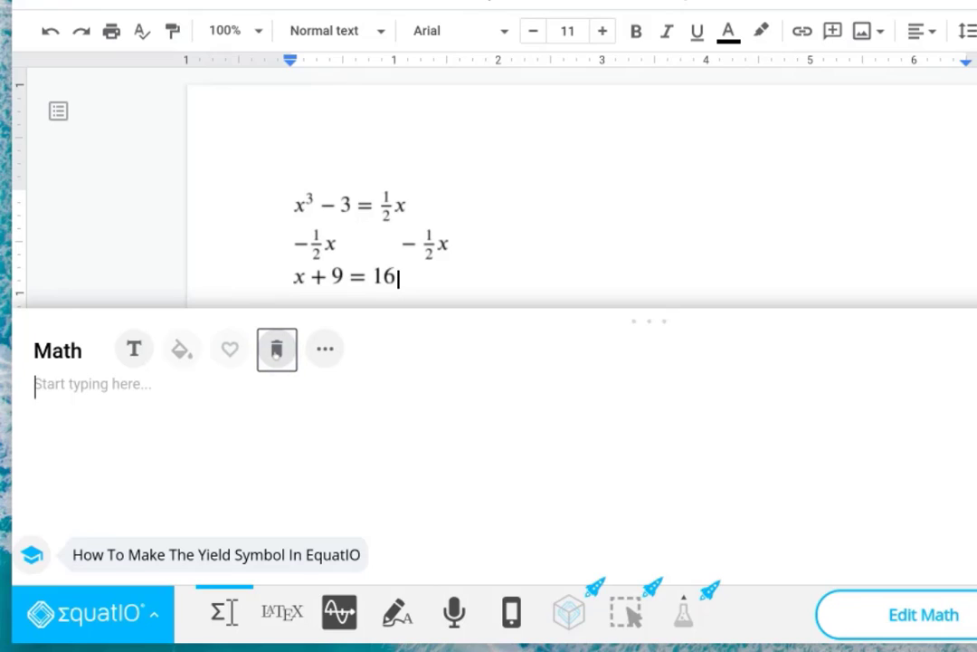
click(107, 399)
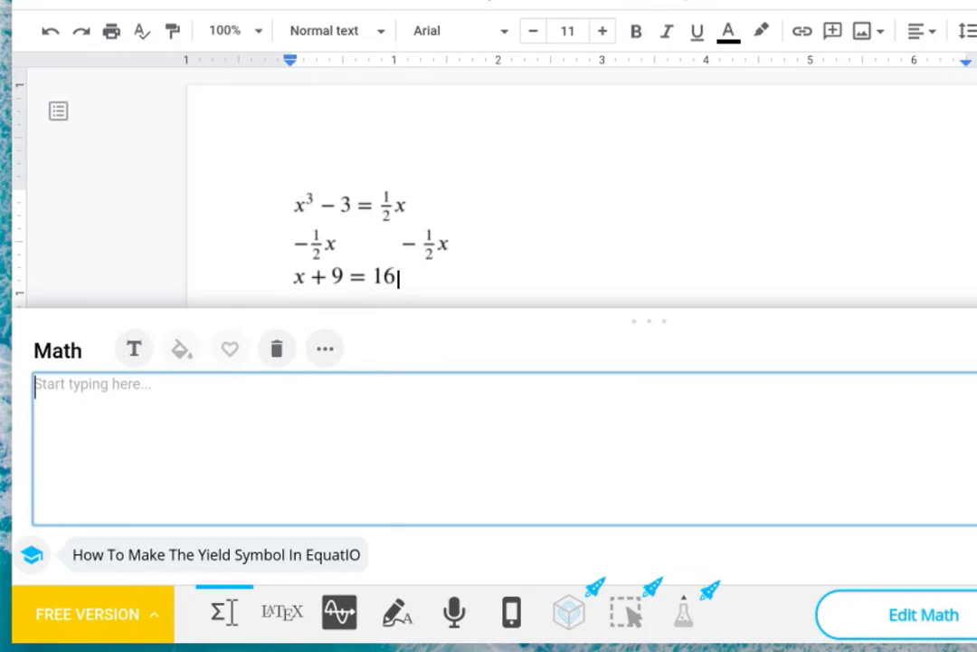
text(1)
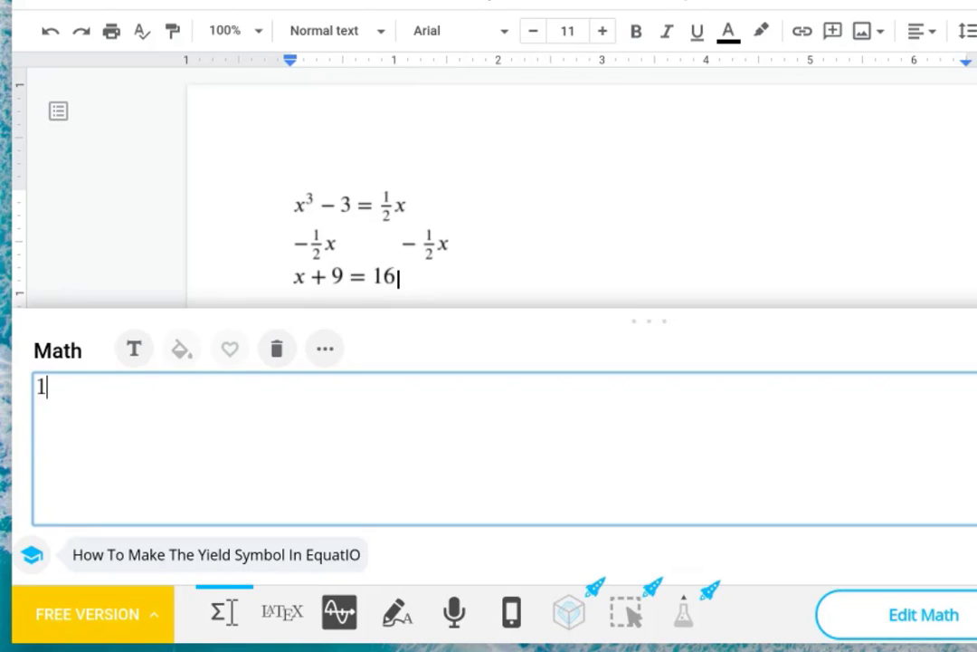
text(/)
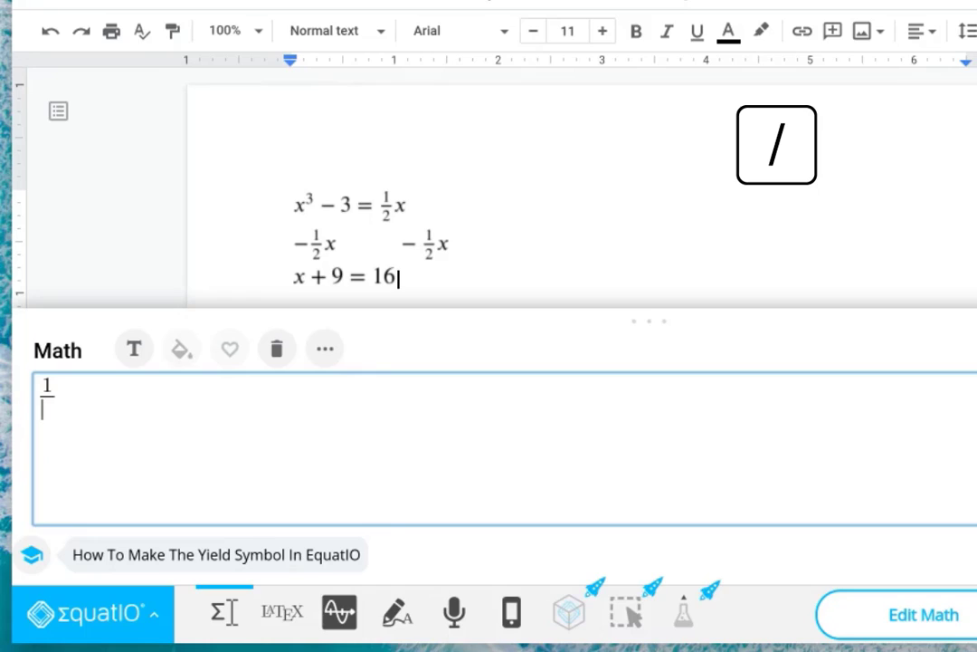
text(2)
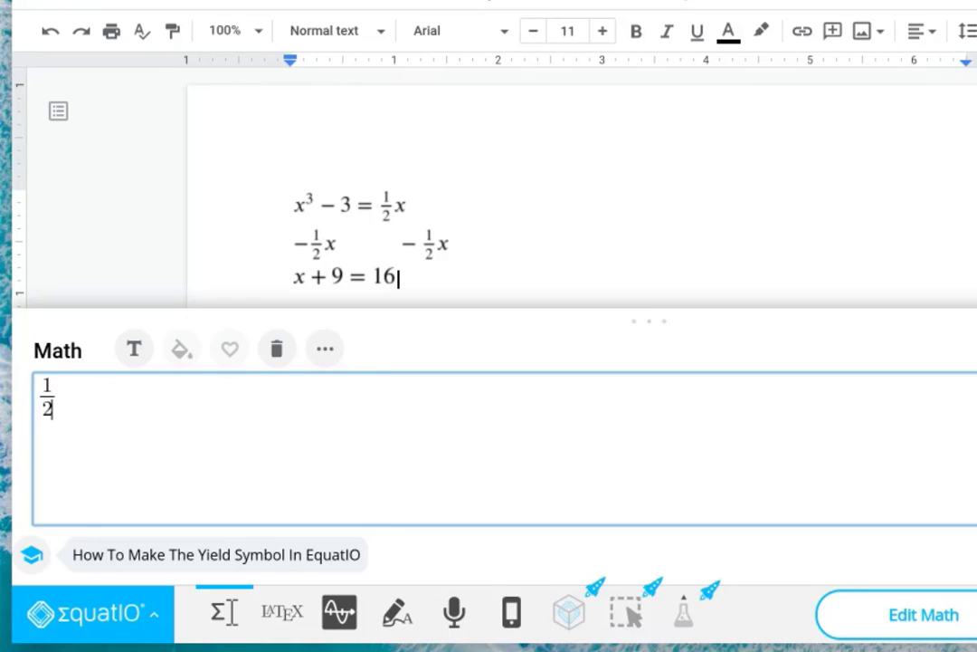
key(Right)
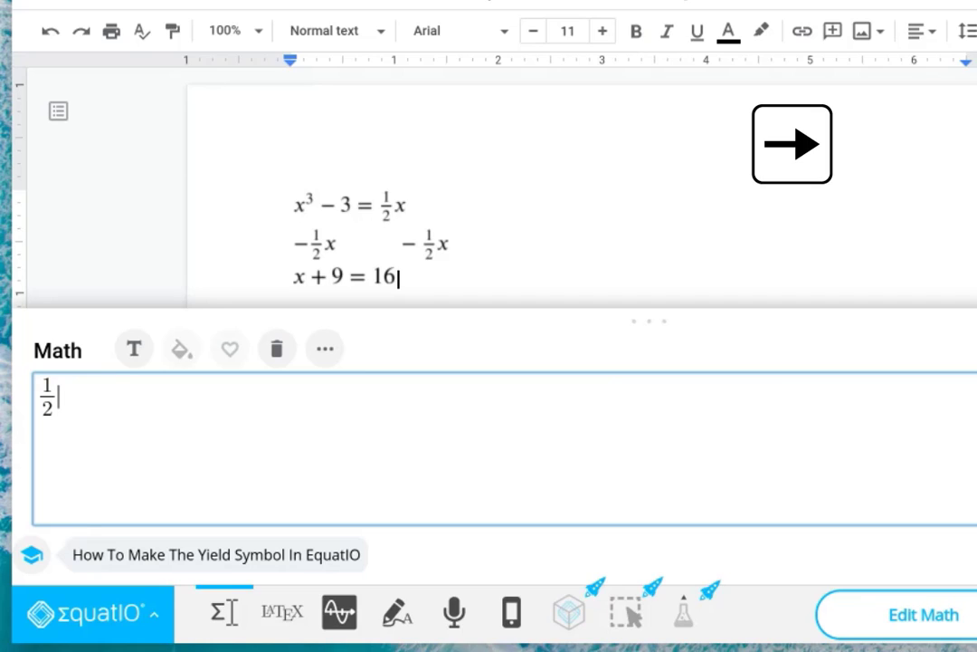
text(x)
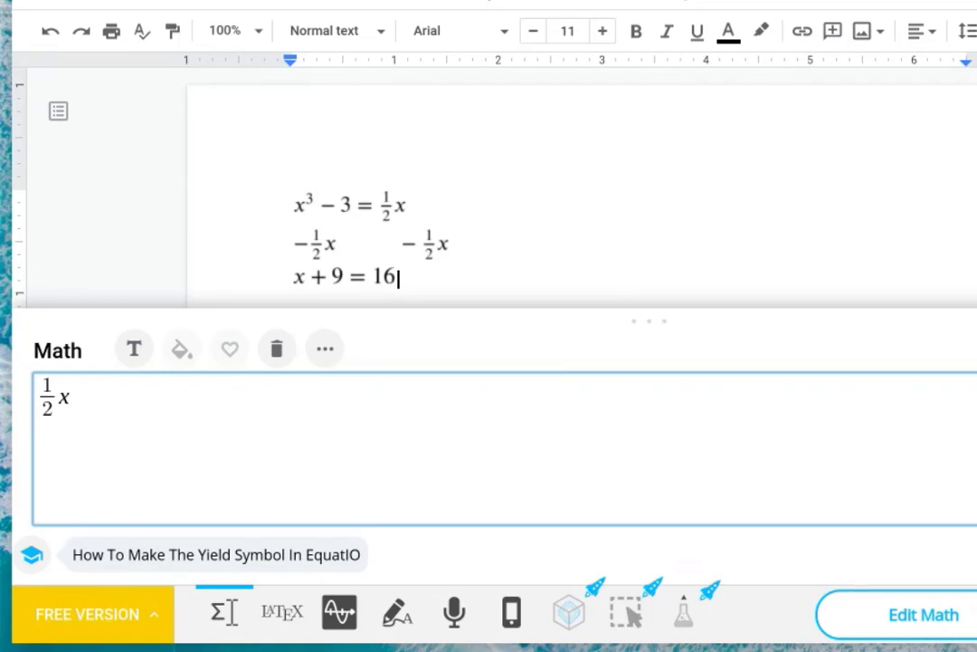
text(y-12)
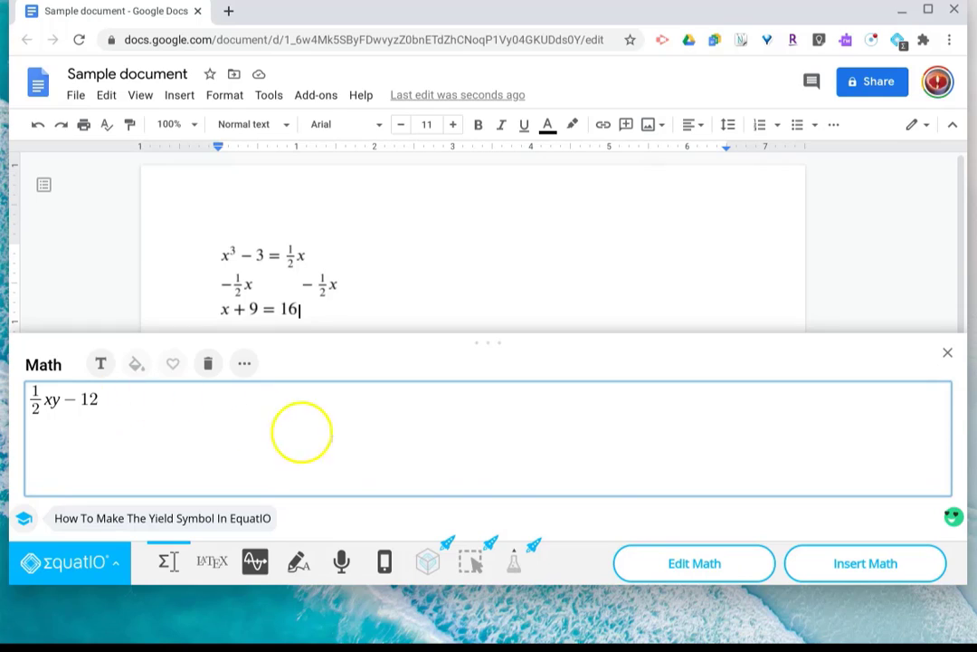
click(883, 572)
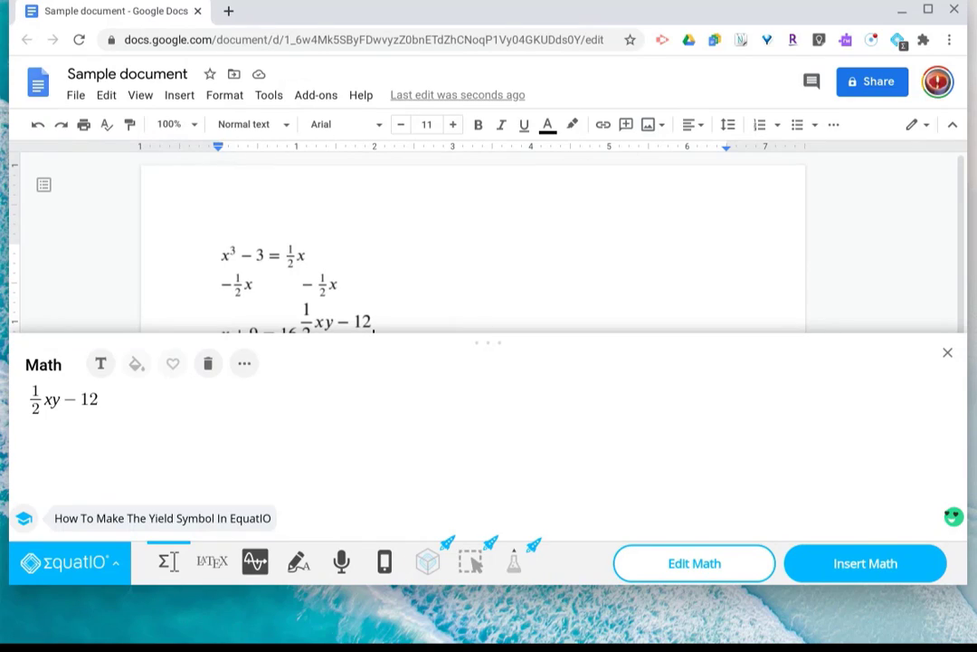
Add a second line 4x³ − y below ½xy − 12, insert the two-line math into the document and close the editor
click(118, 399)
key(Return)
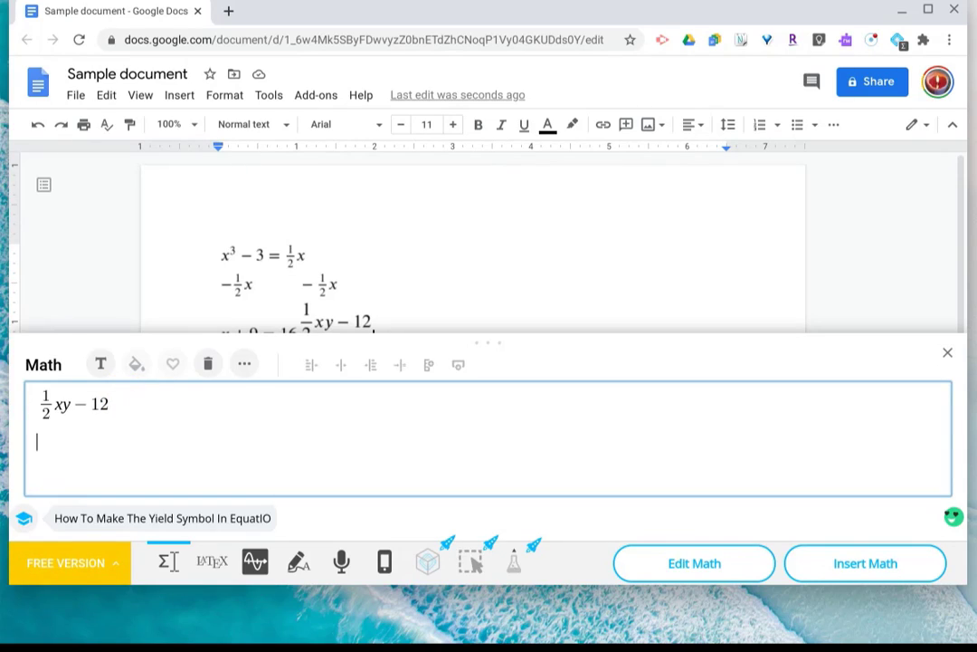
key(Return)
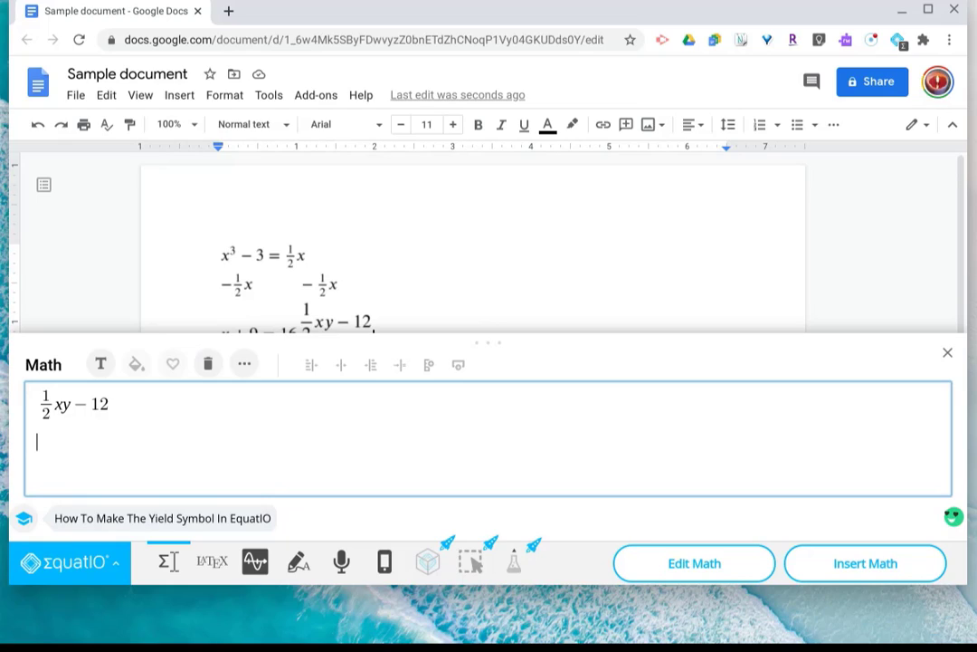
text(4x)
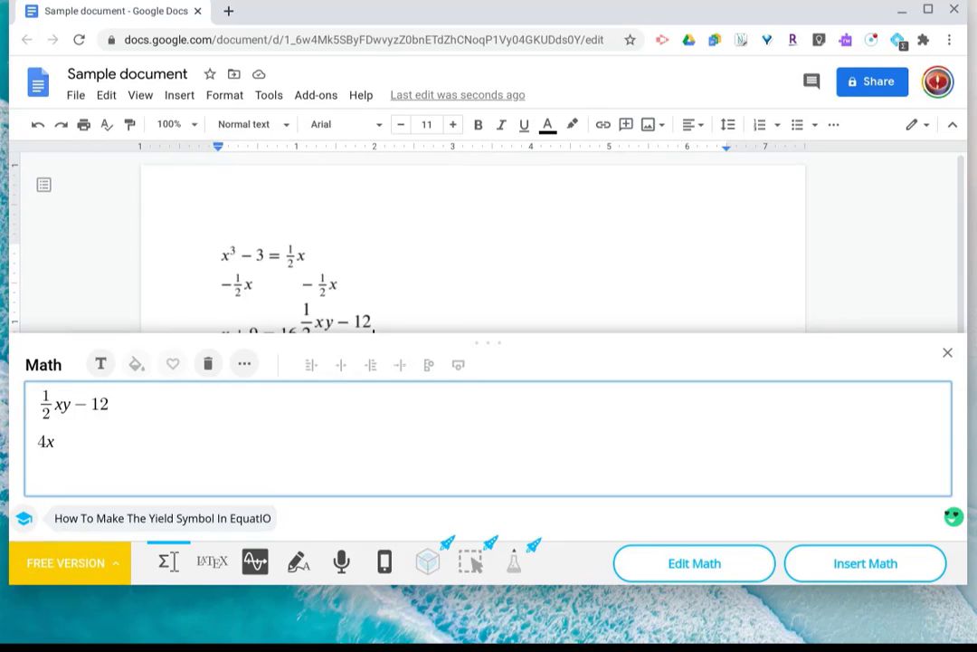
text(^)
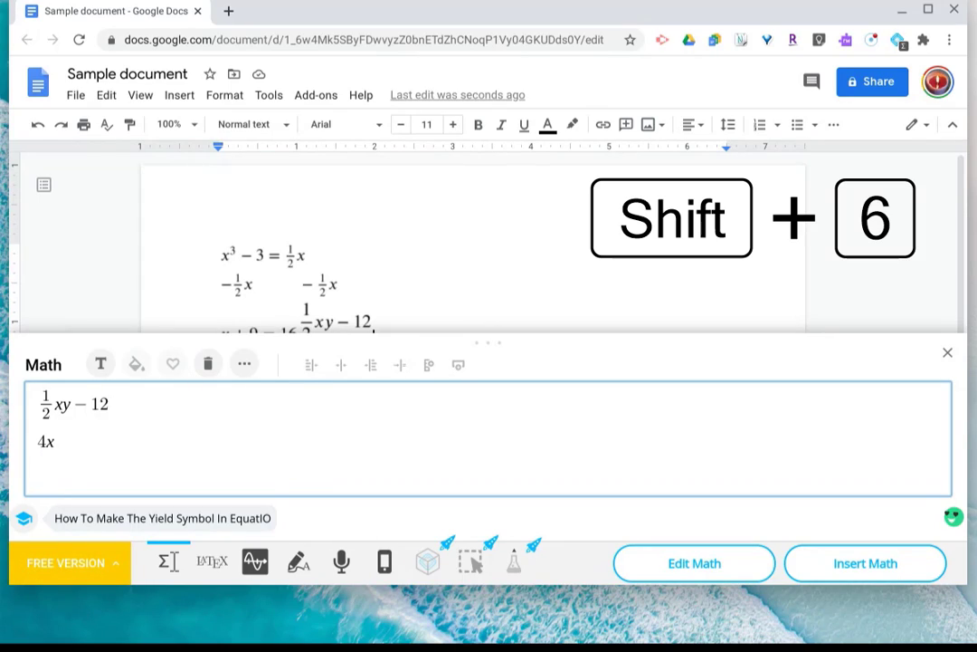
text(^)
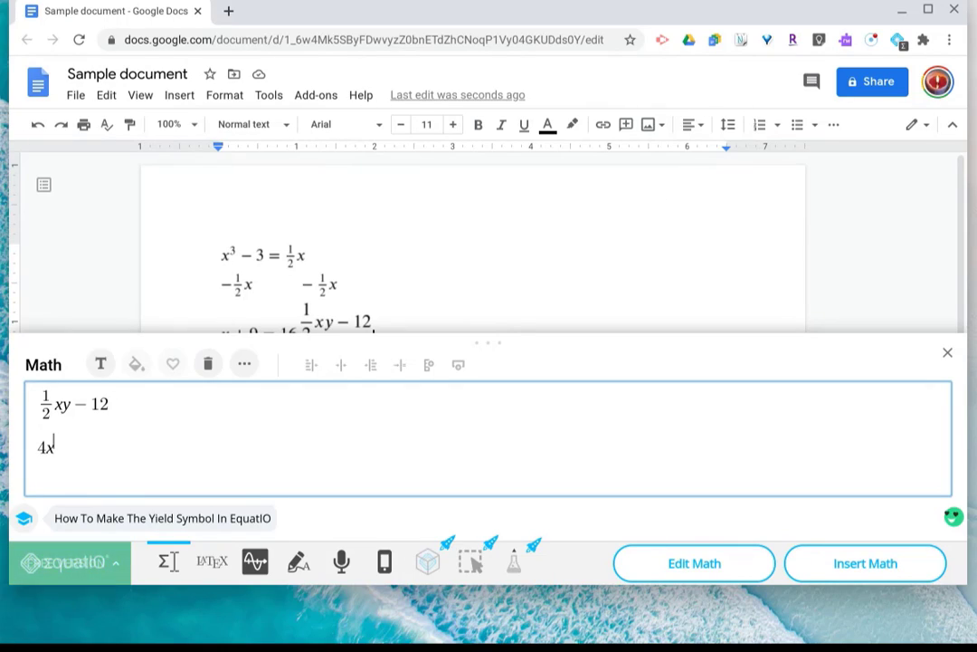
text(3)
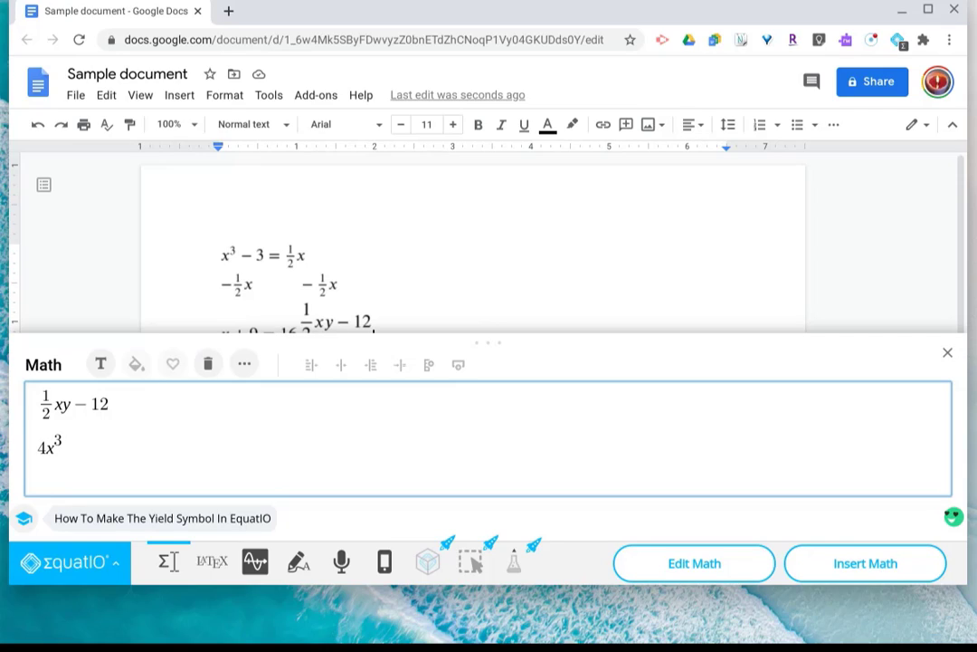
key(Right)
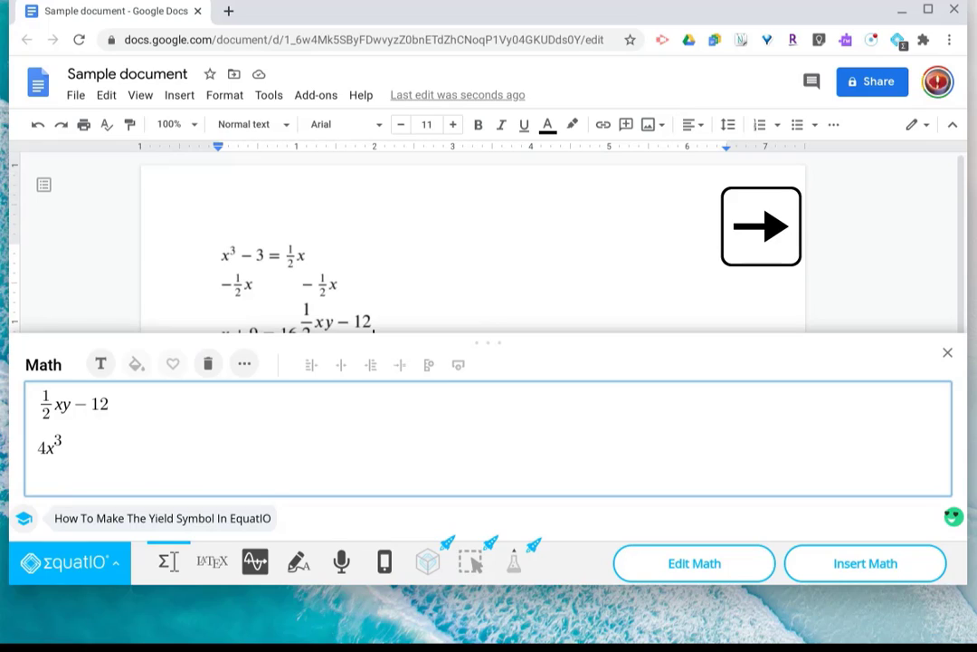
text(-)
text(y)
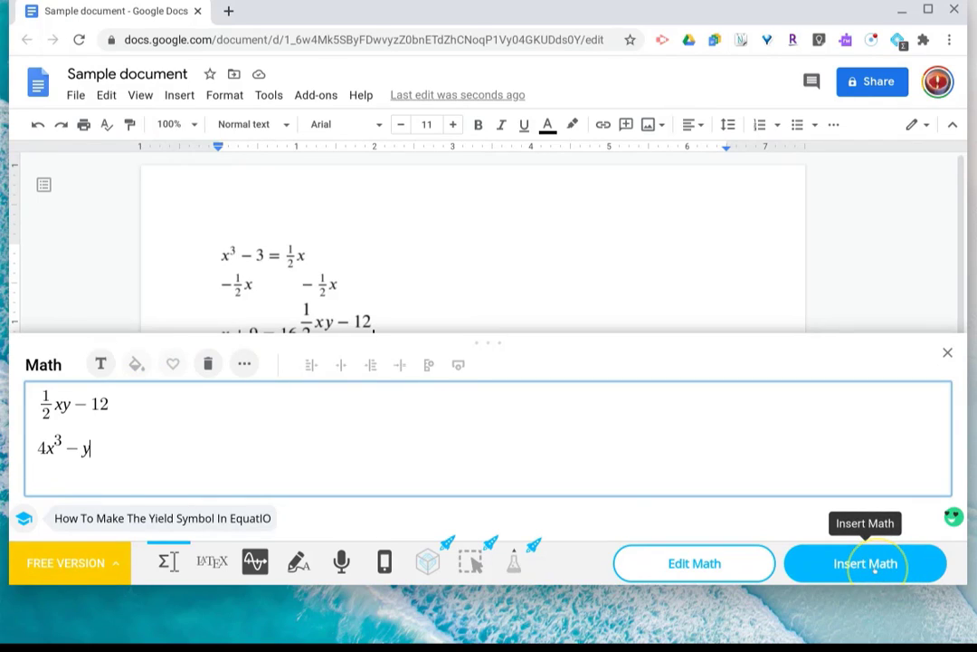
click(875, 565)
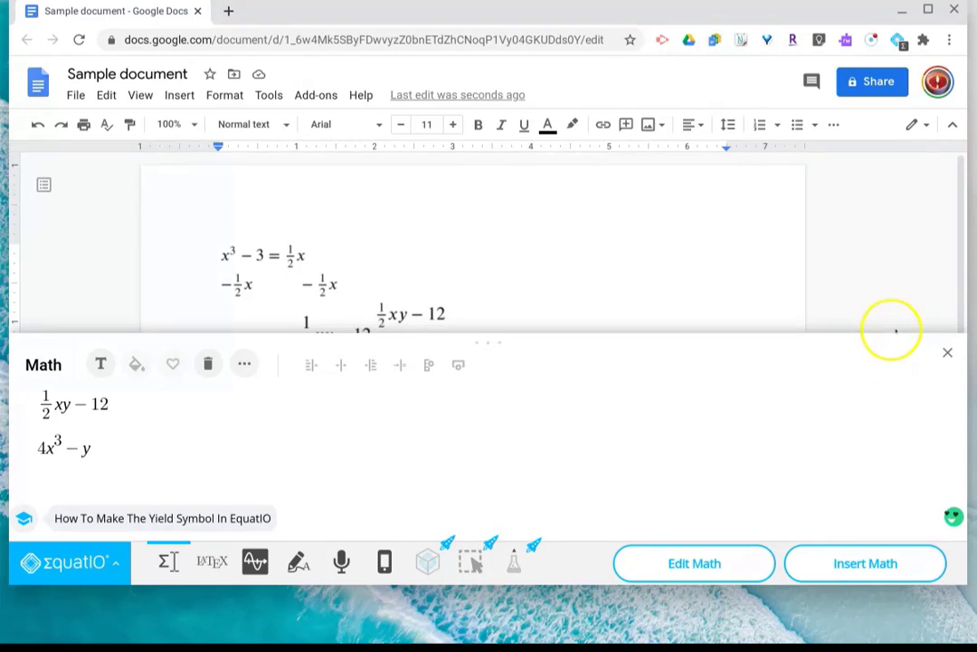
click(948, 352)
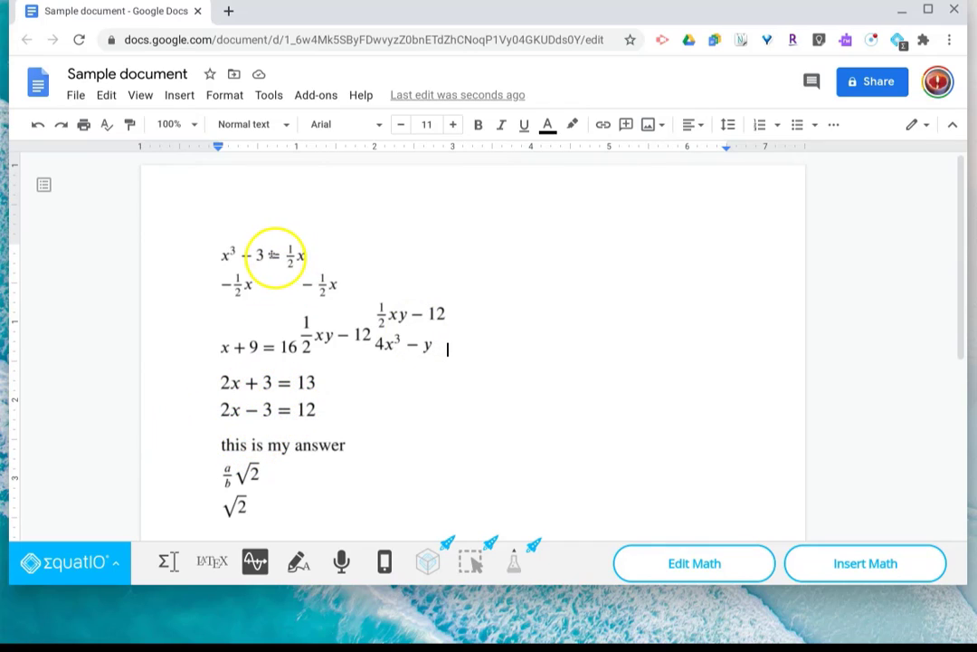
Edit the document's first equation block to delete its second line of −½x terms, and update it in the document
click(273, 256)
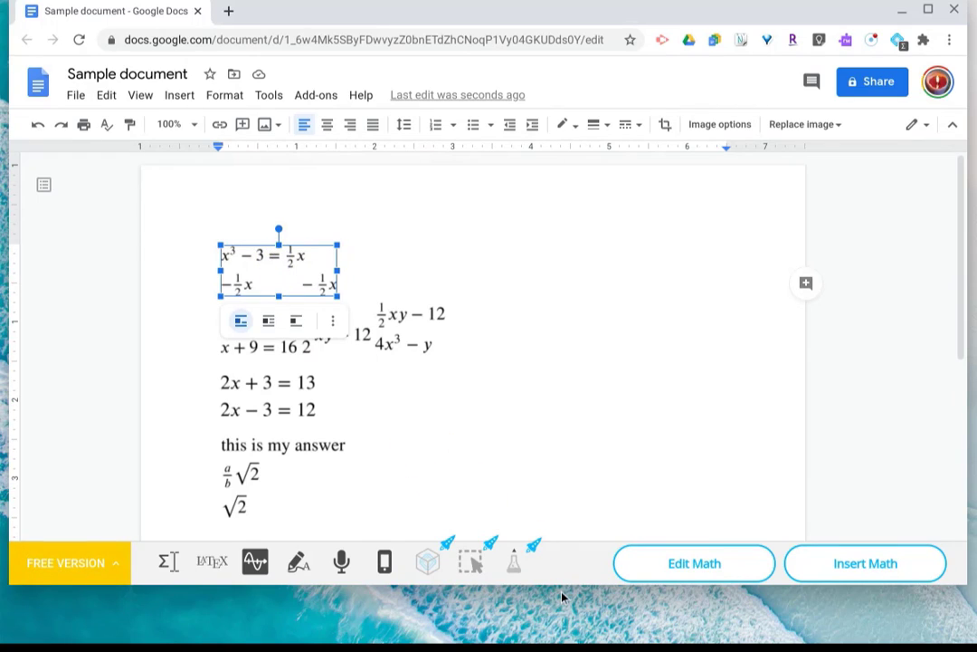
click(695, 564)
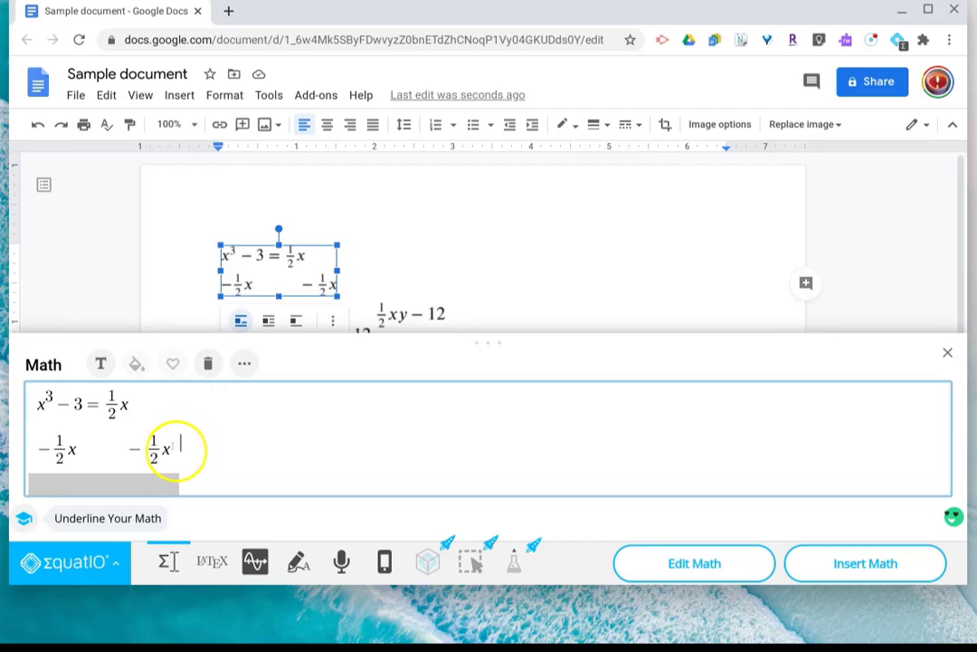
click(174, 449)
key(BackSpace)
key(BackSpace)
key(BackSpace)
key(BackSpace)
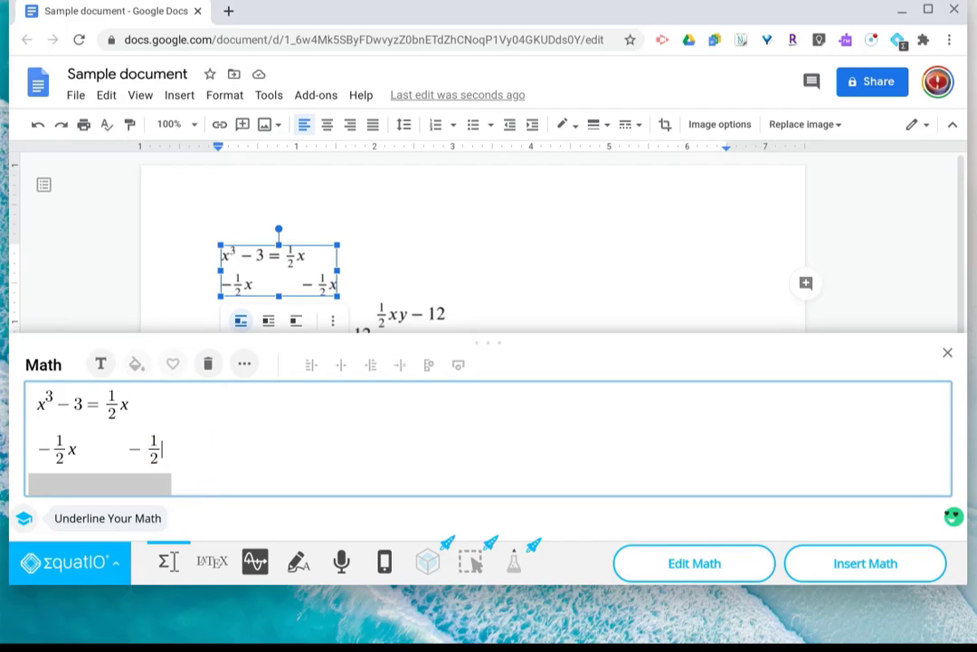
key(BackSpace)
key(BackSpace)
key(BackSpace)
key(BackSpace)
key(BackSpace)
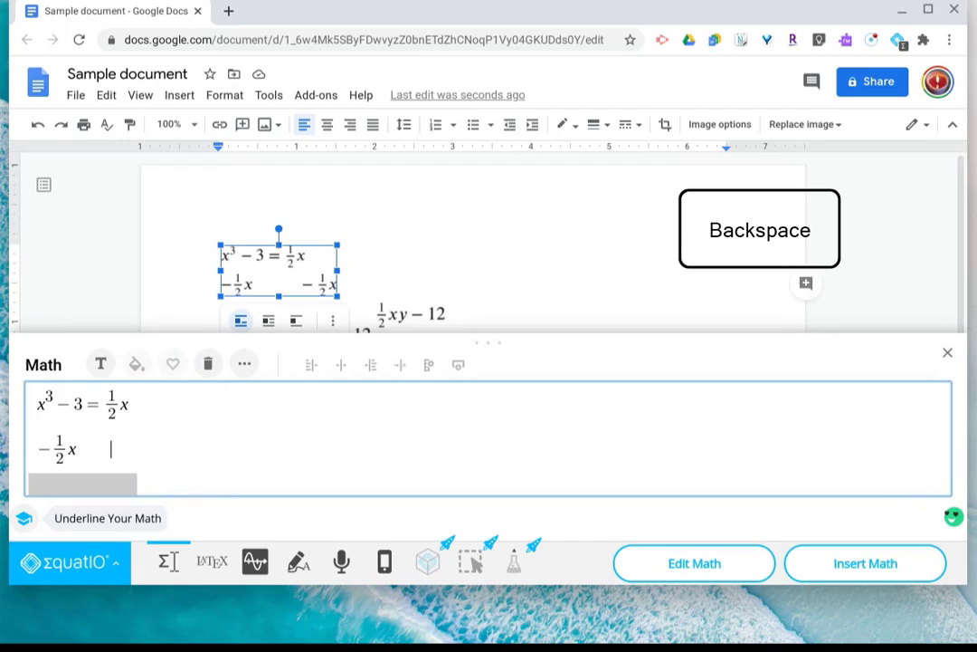
key(BackSpace)
key(BackSpace)
key(BackSpace)
key(BackSpace)
key(BackSpace)
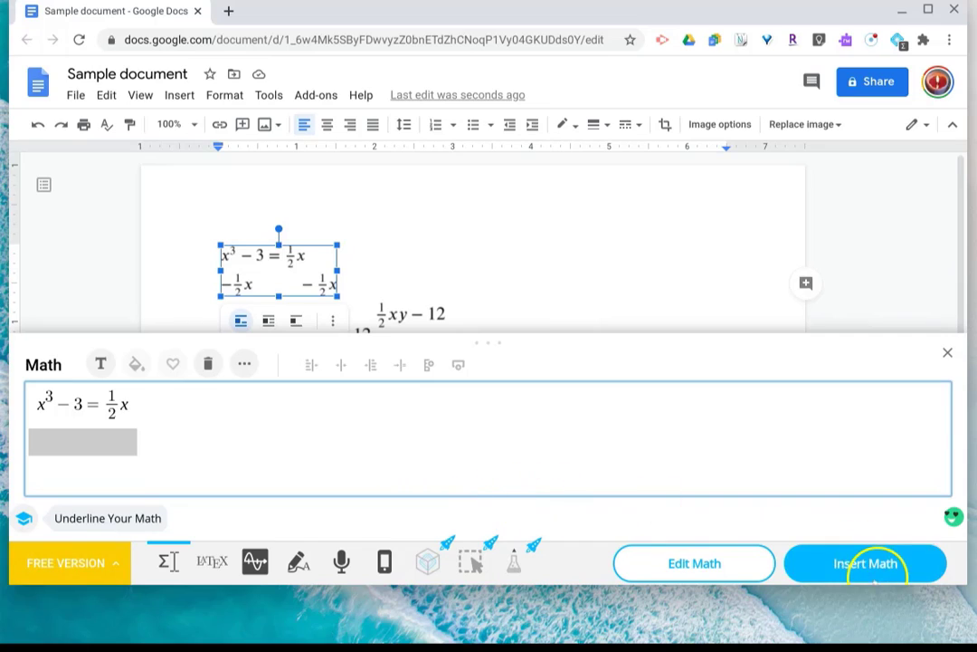
click(863, 563)
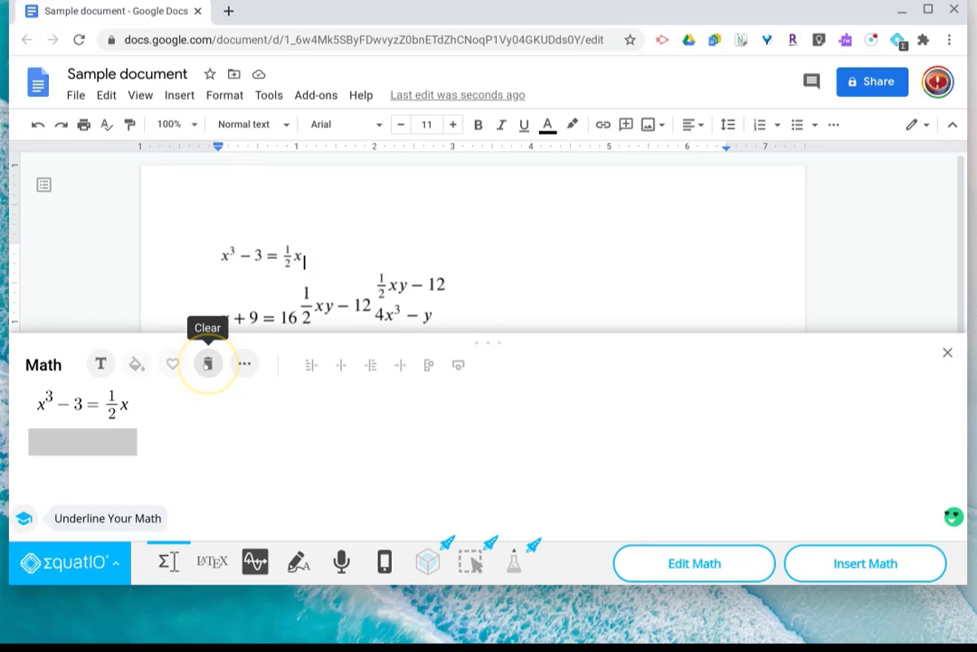
click(207, 363)
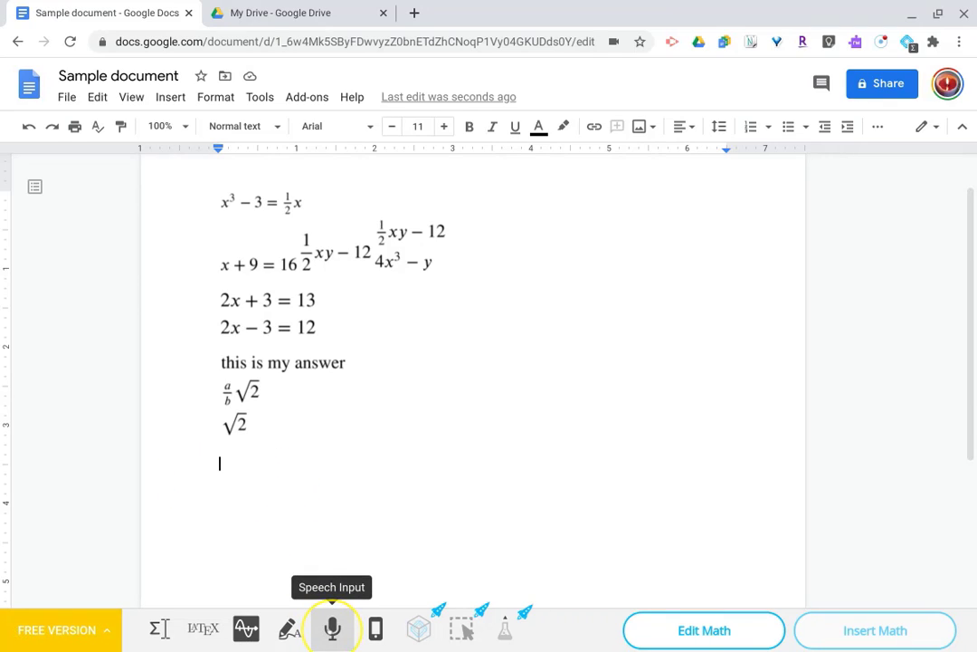
Dictate 4x + y = 12 with EquatIO's speech input and insert it on a new line below the 2x − 3 = 12 equation block
click(332, 627)
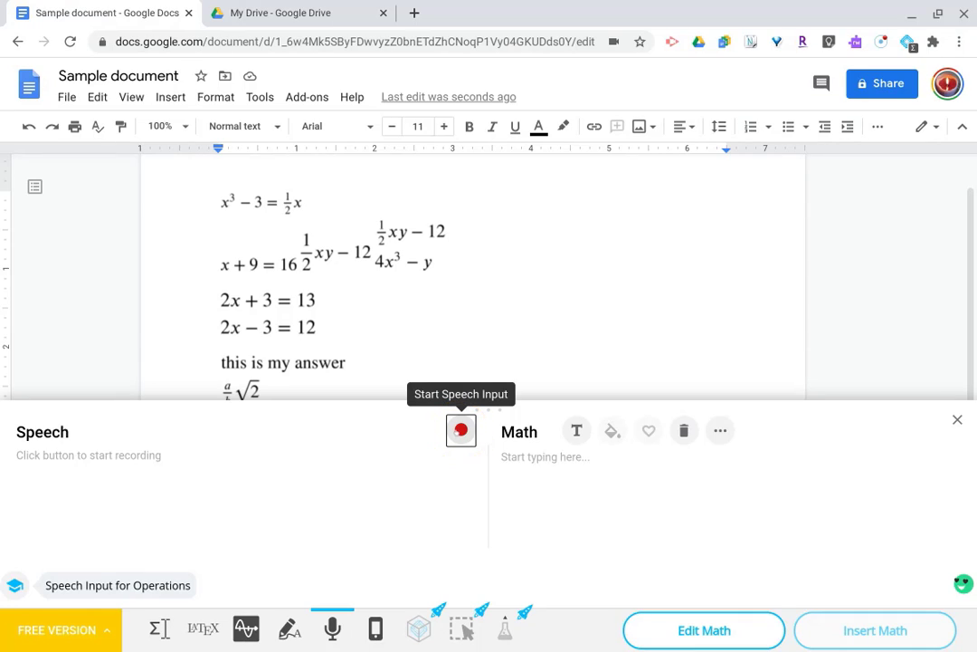
click(461, 431)
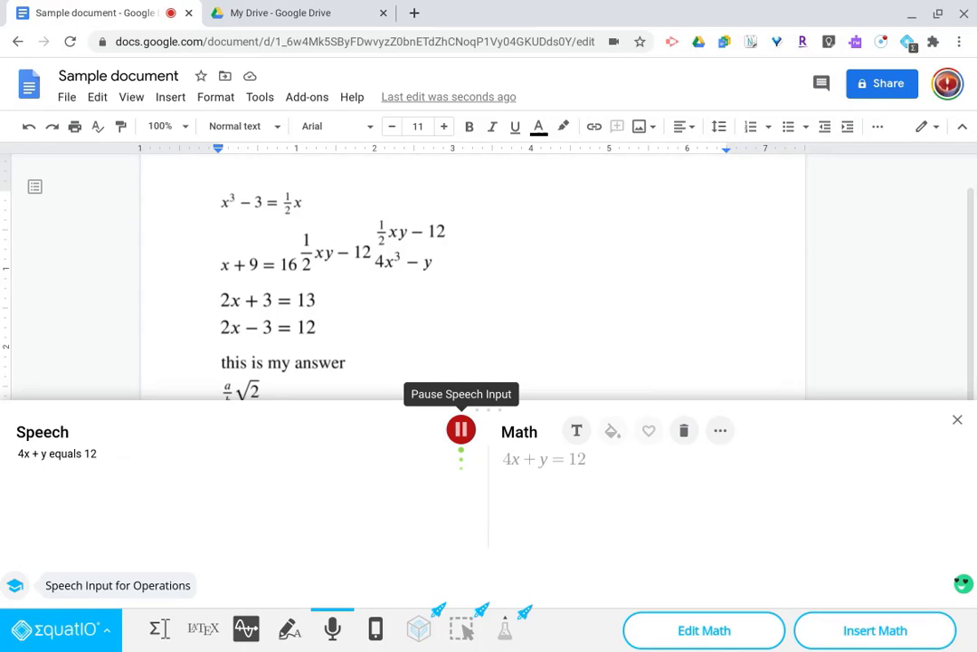
click(460, 430)
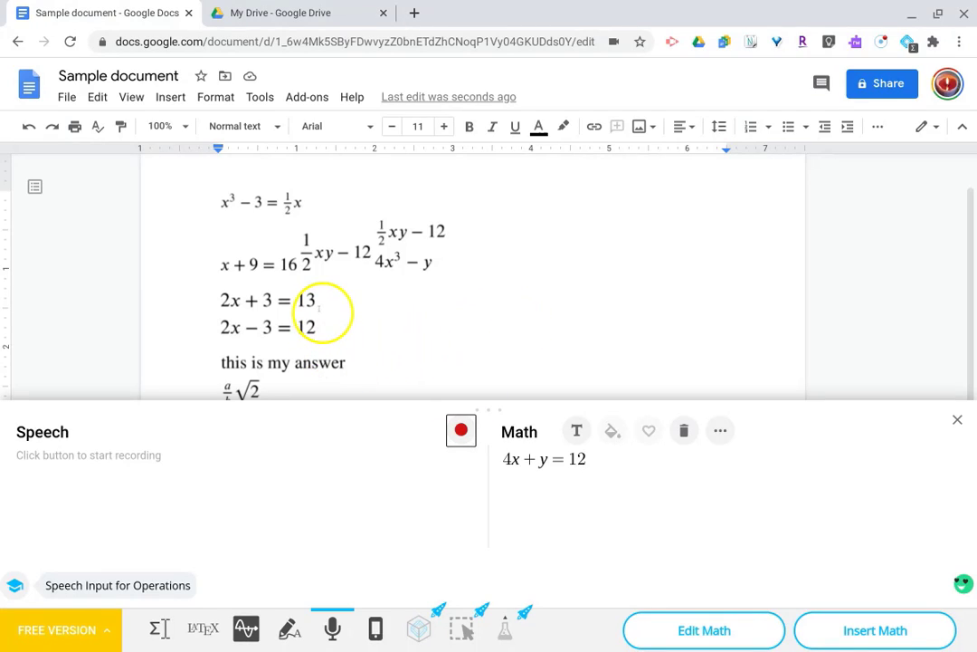
click(321, 313)
key(Return)
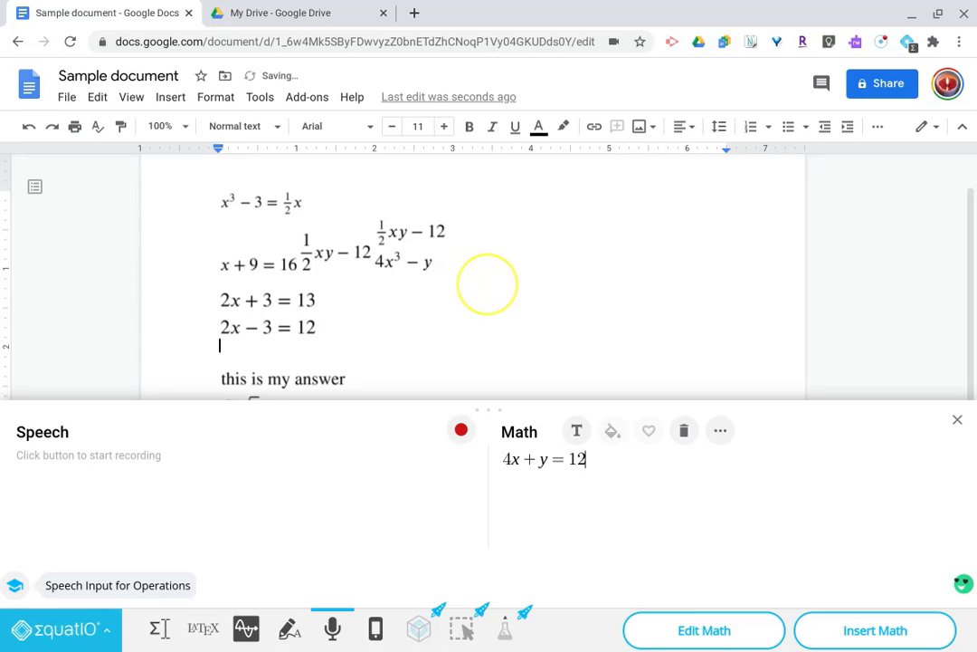
key(Return)
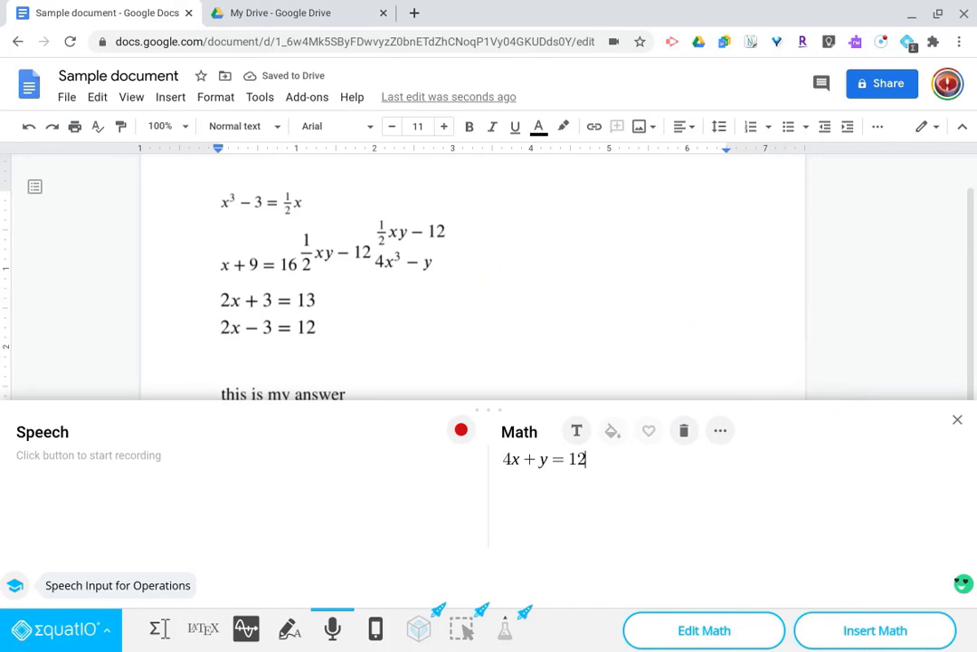
click(856, 626)
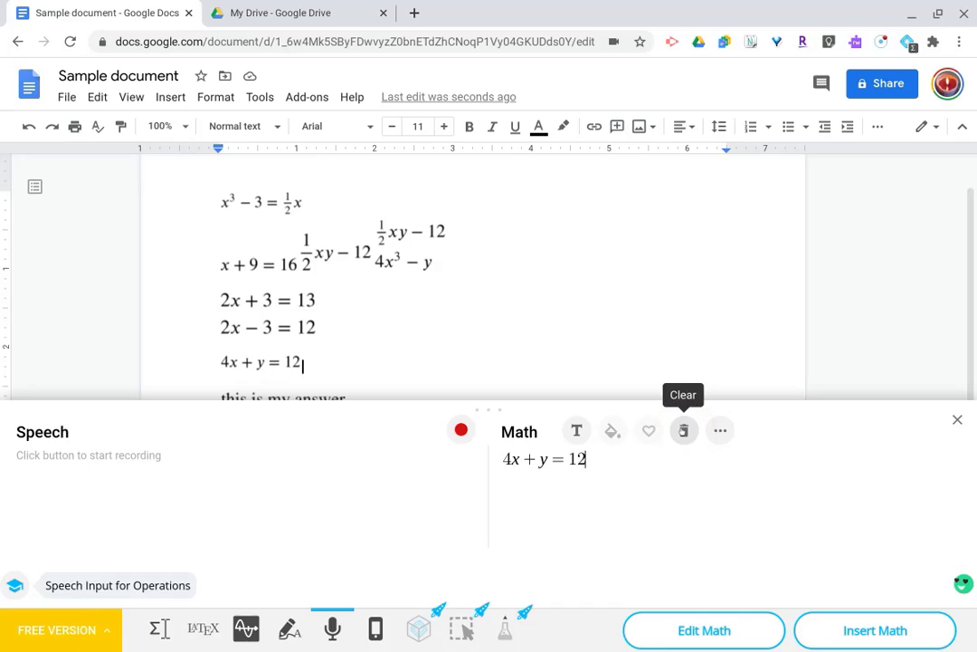
Clear the math in the speech editor and dictate the equation 2x + 3 = 6
click(683, 431)
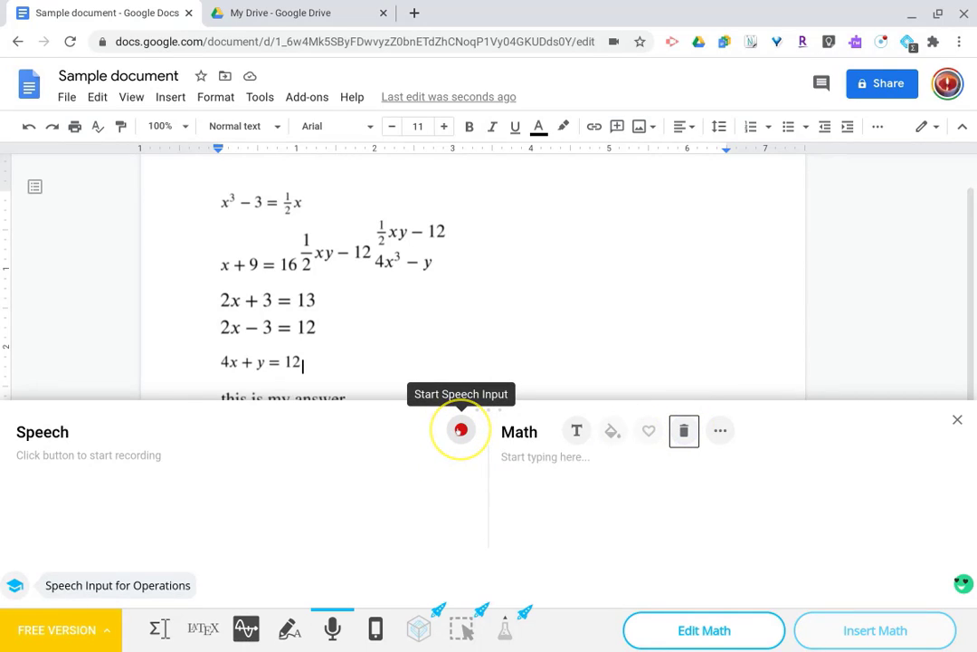
click(461, 431)
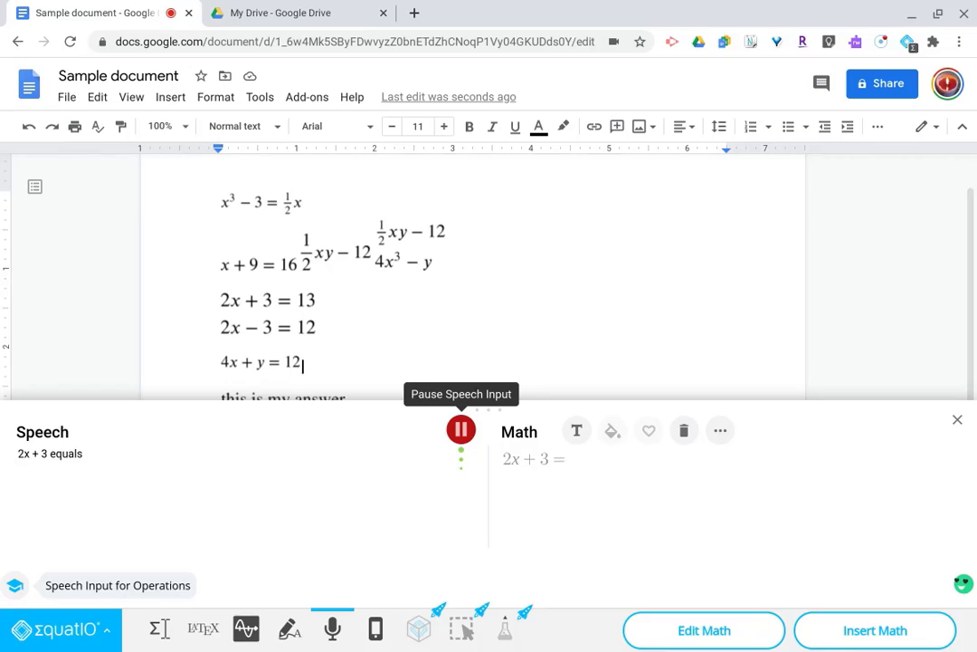
click(461, 431)
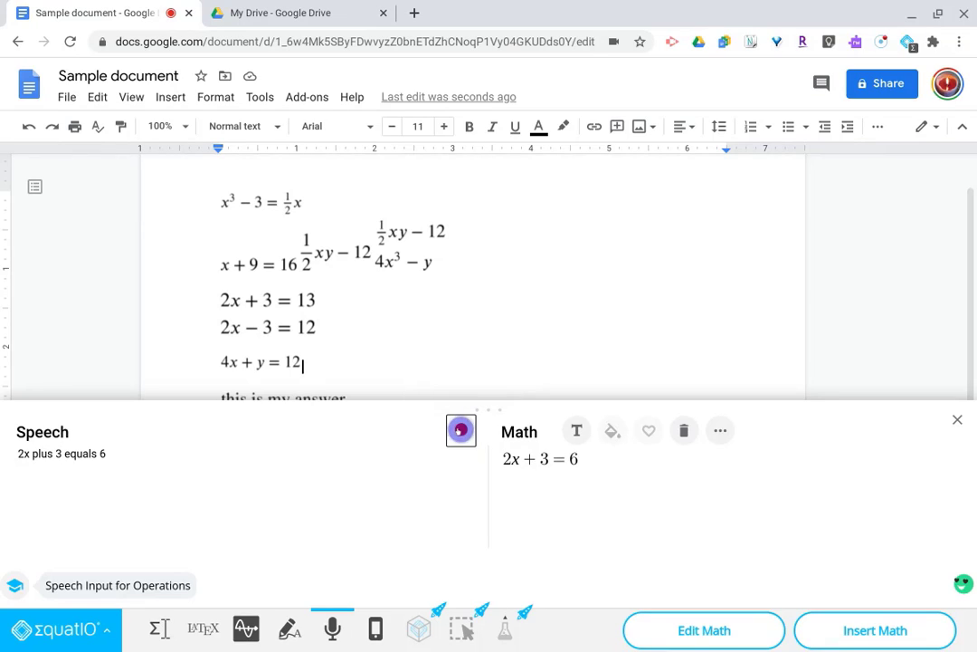
click(579, 460)
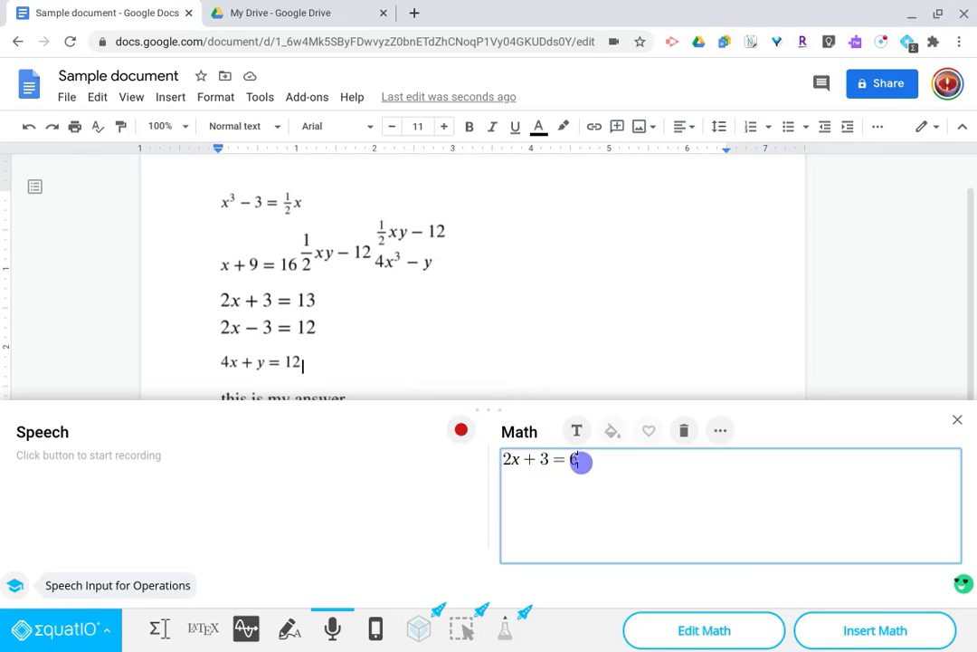
Dictate a second line 2x = 6 − 3 below 2x + 3 = 6 and insert the two-line math after 4x + y = 12
key(Return)
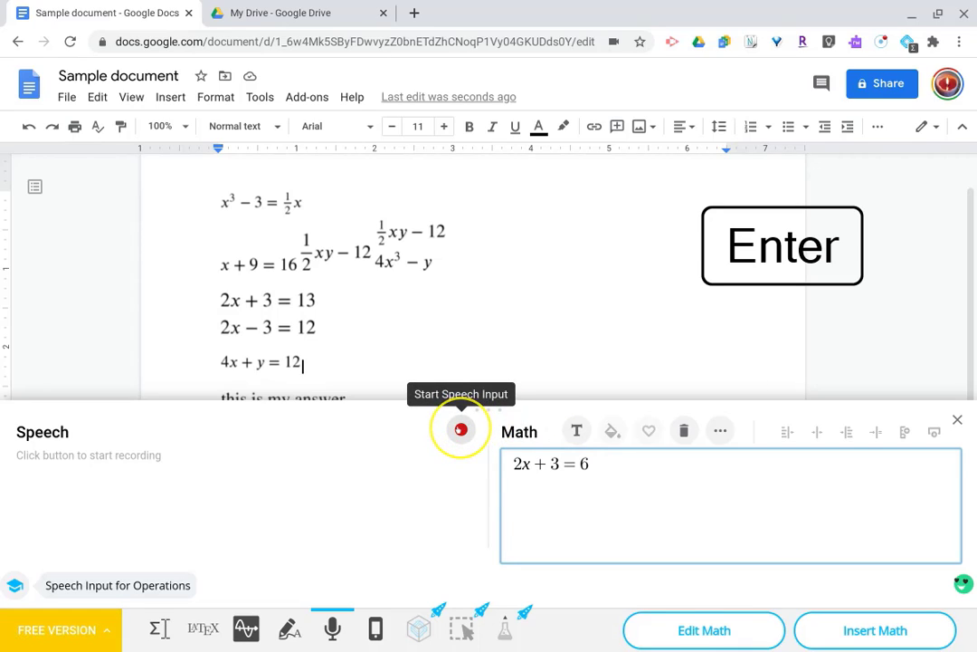
click(460, 429)
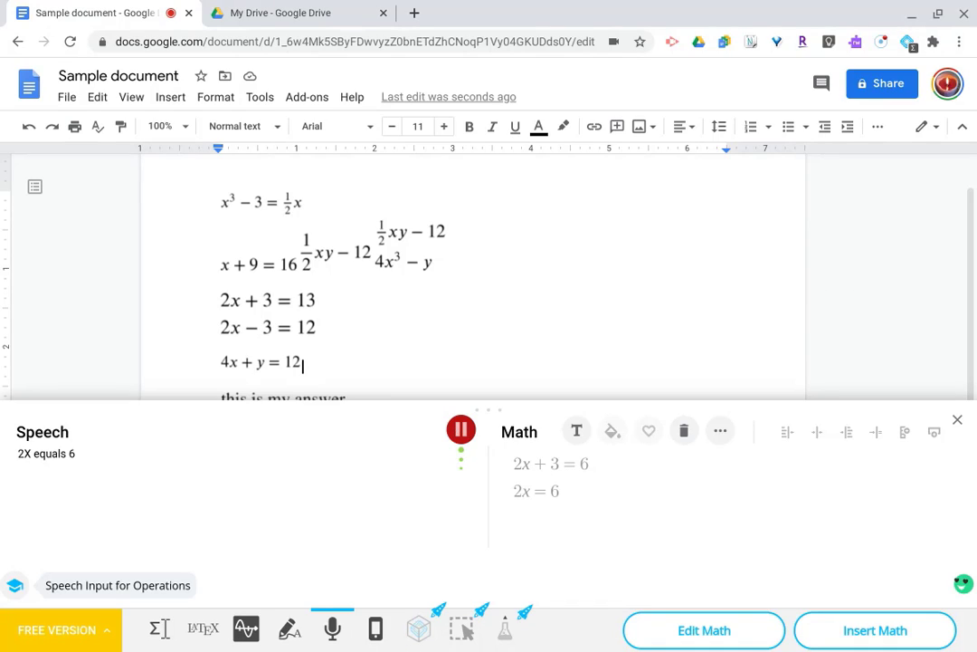
click(461, 429)
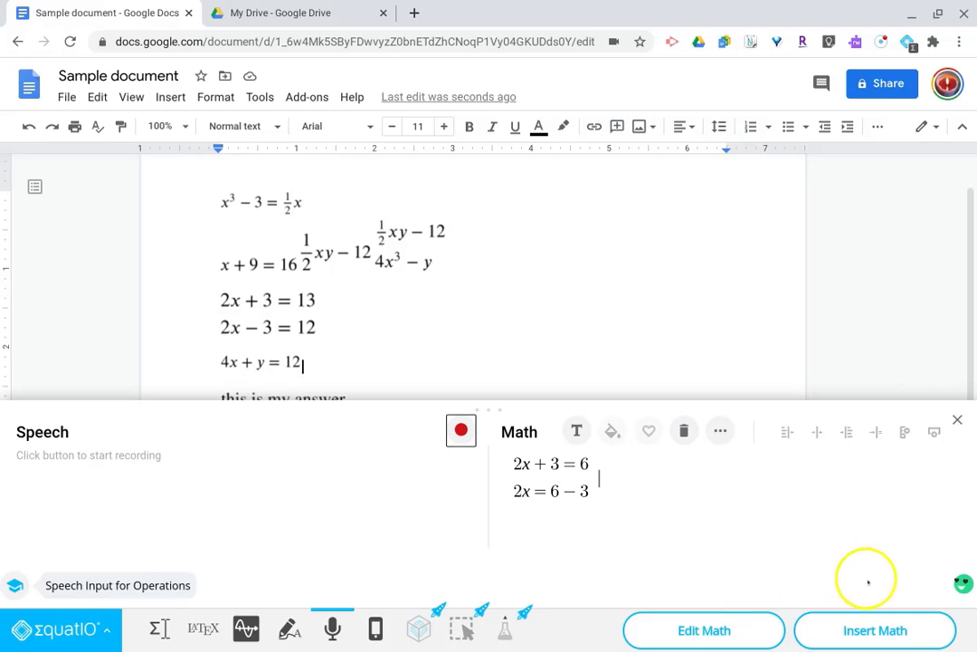
click(876, 630)
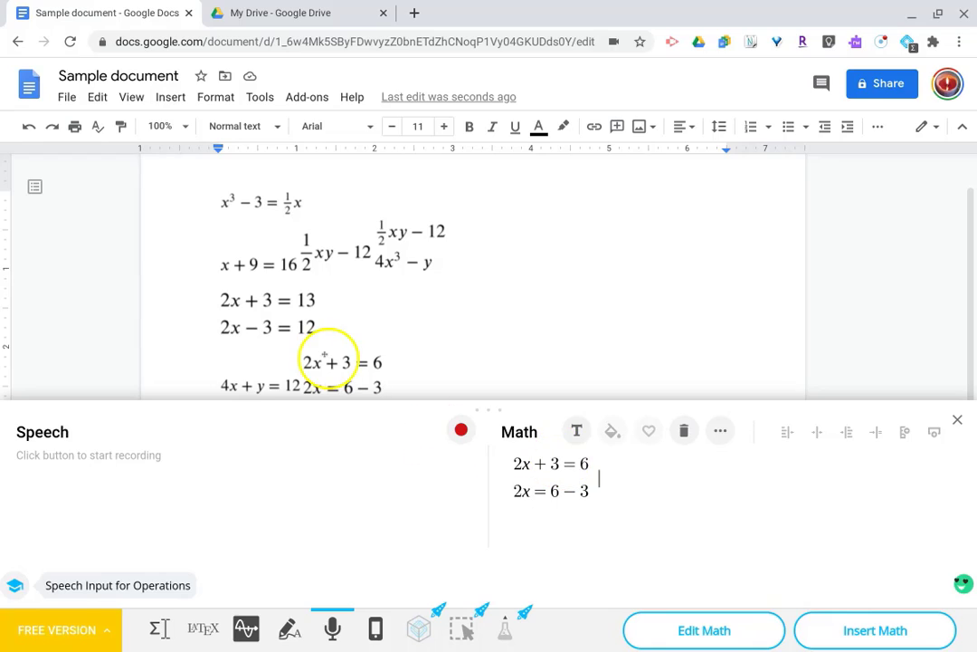
Replace the document's two-line 2x + 3 = 13 and 2x − 3 = 12 block with the dictated equation 3 + 2x = 12
click(244, 302)
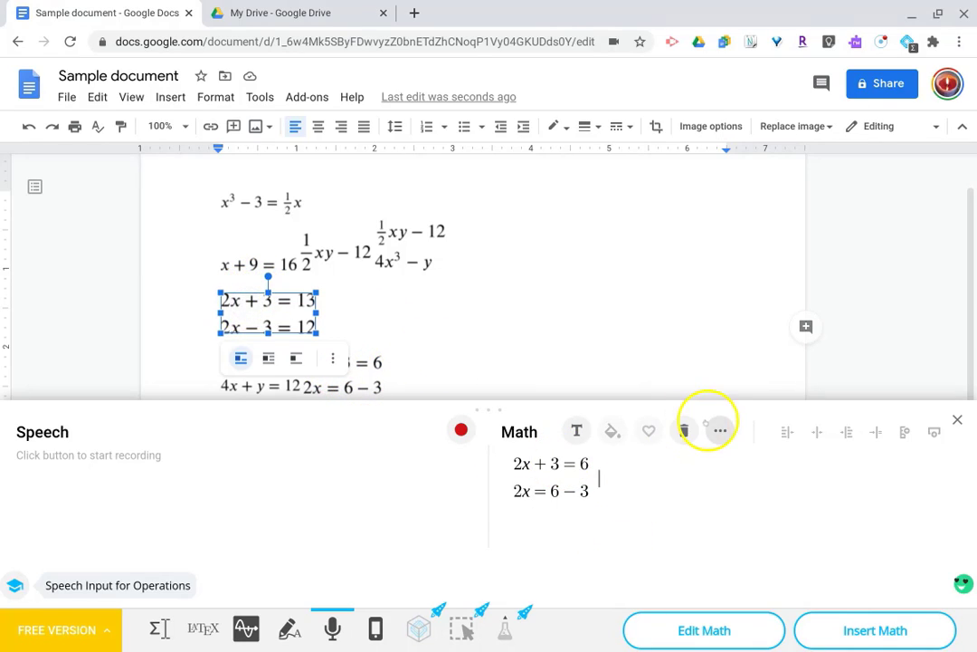
click(684, 431)
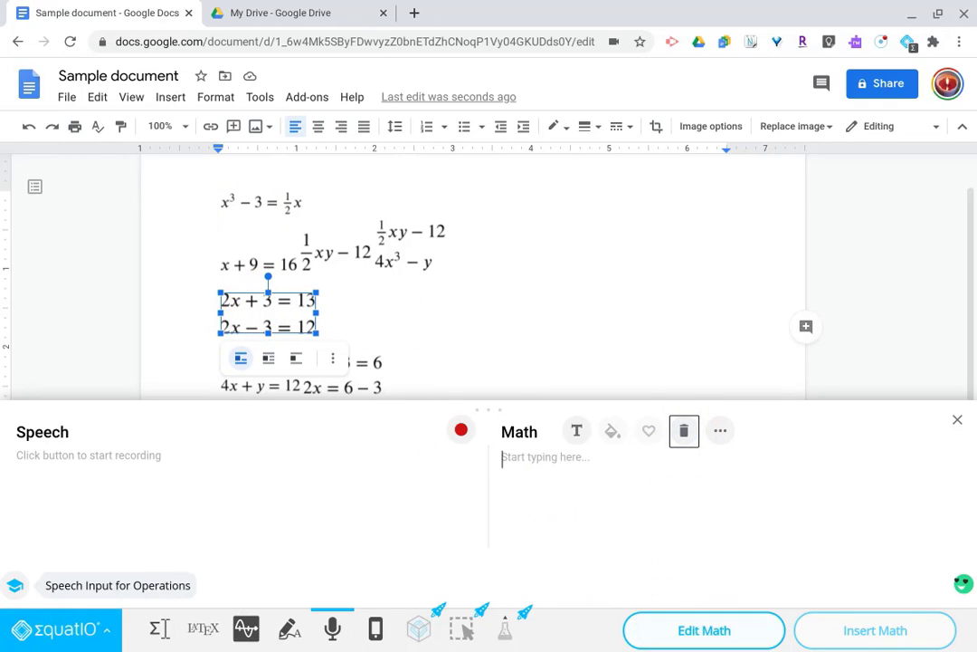
click(704, 631)
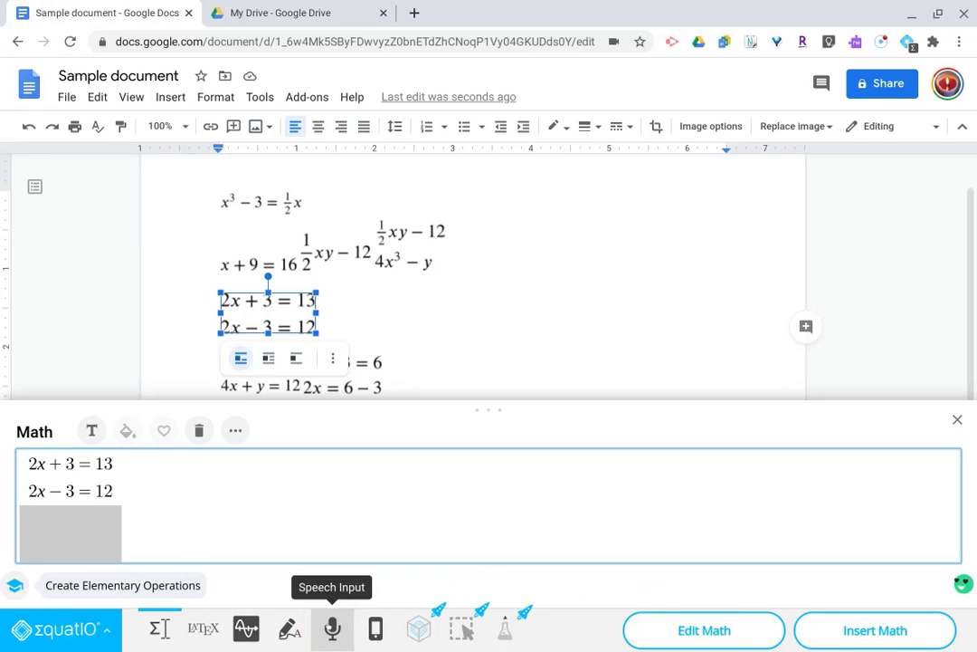
click(332, 628)
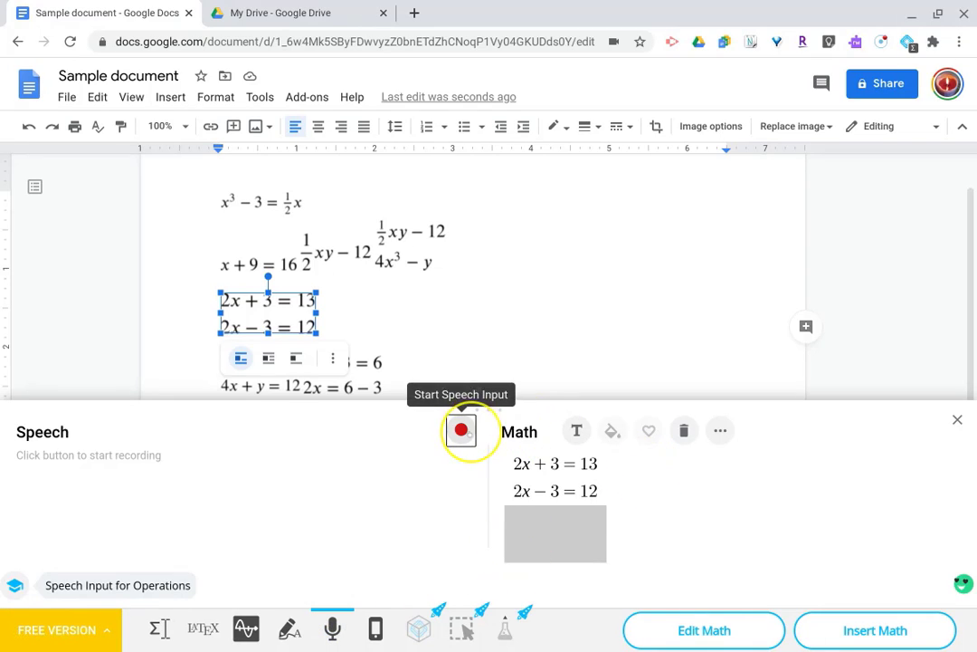
click(683, 431)
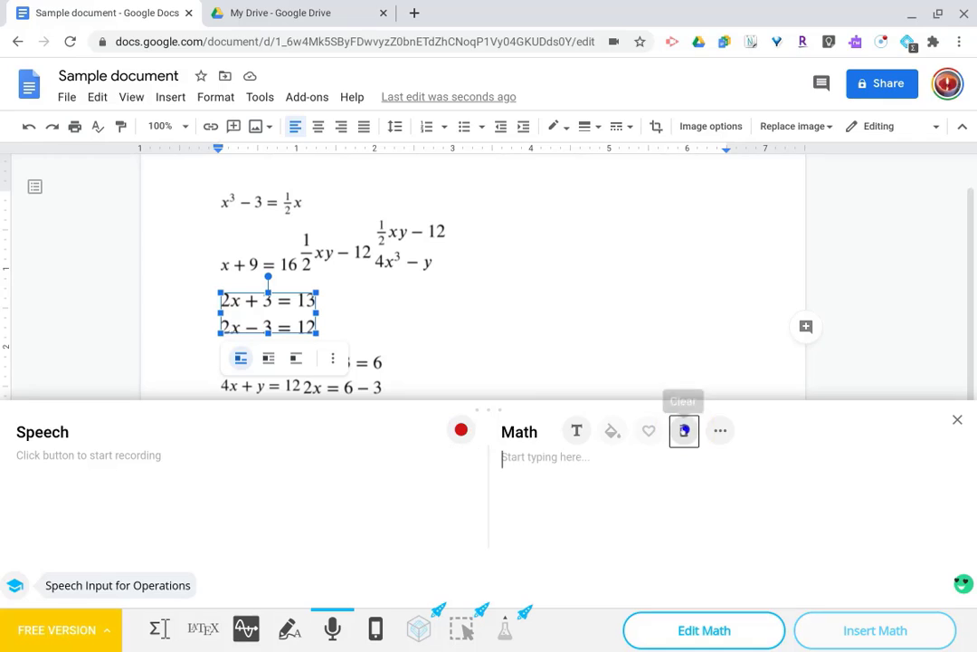
click(461, 430)
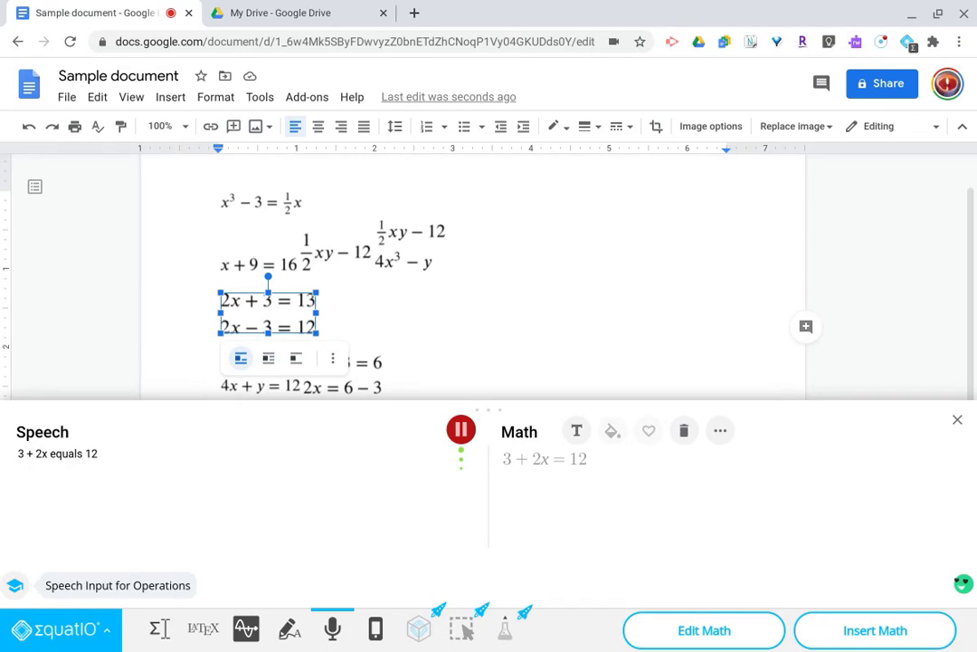
click(461, 430)
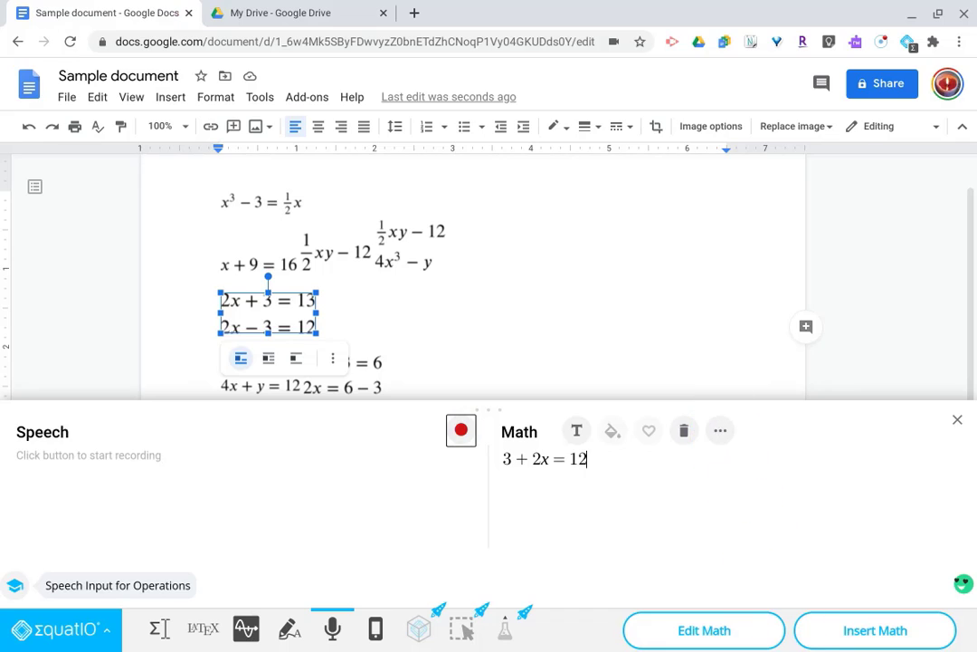
click(885, 638)
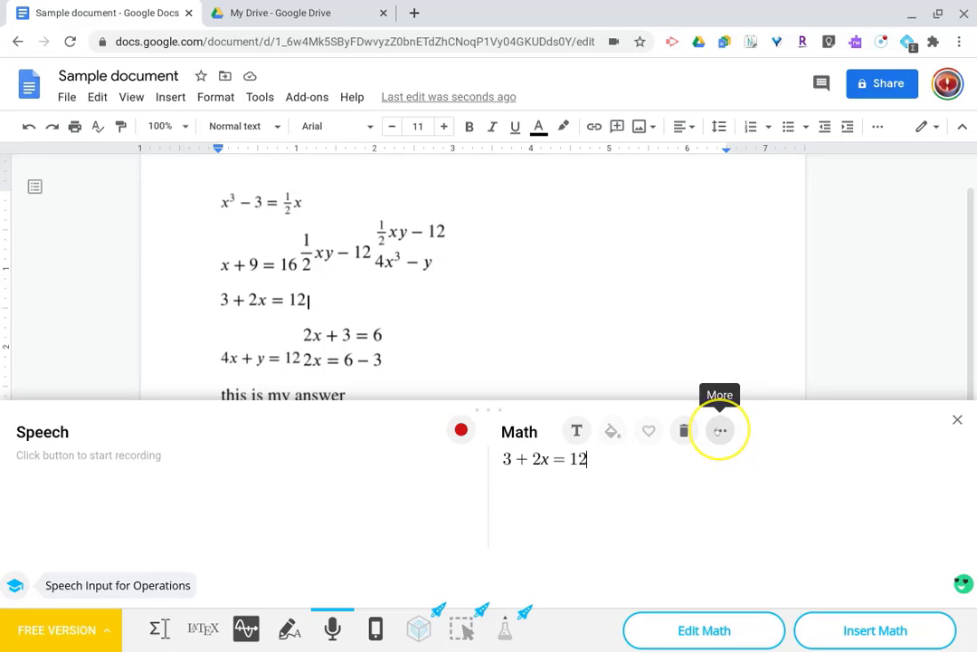
Append ÷ 3 to 3 + 2x = 12 using the division symbol from EquatIO's symbol set, and insert the extended equation into the document
click(720, 431)
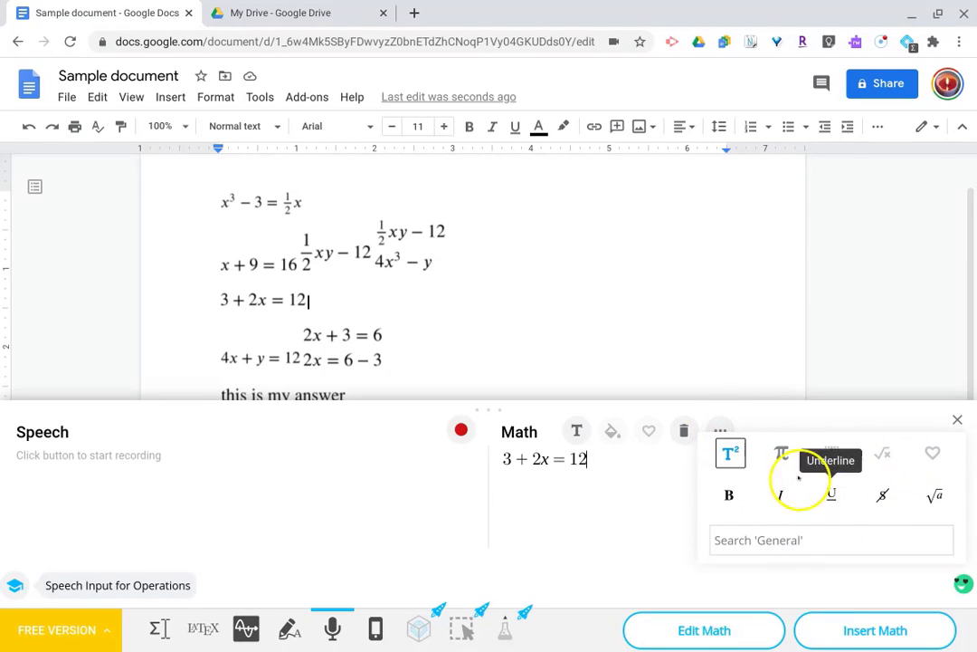
click(781, 454)
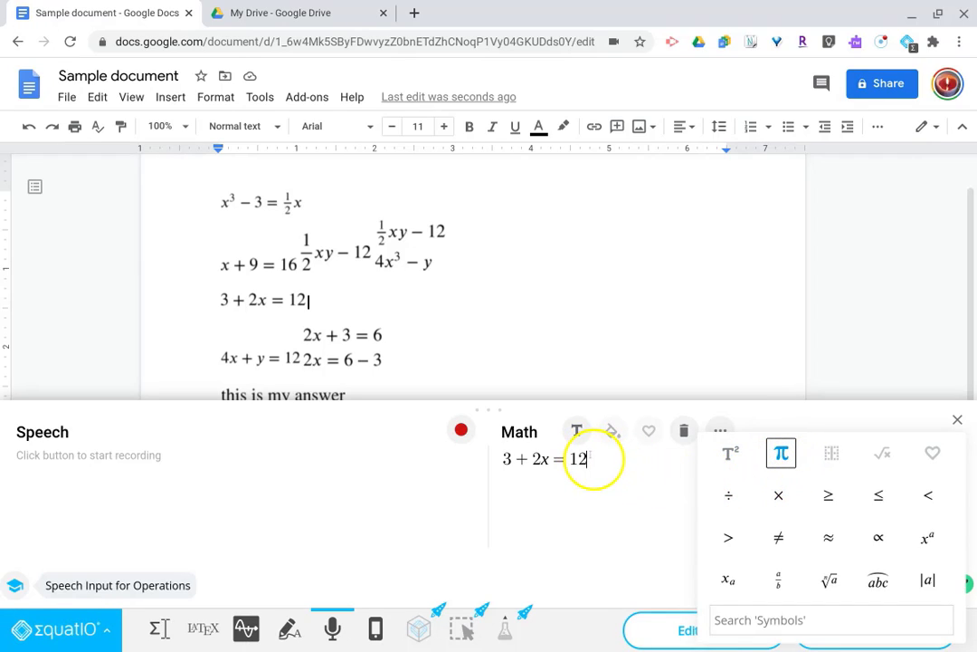
click(584, 459)
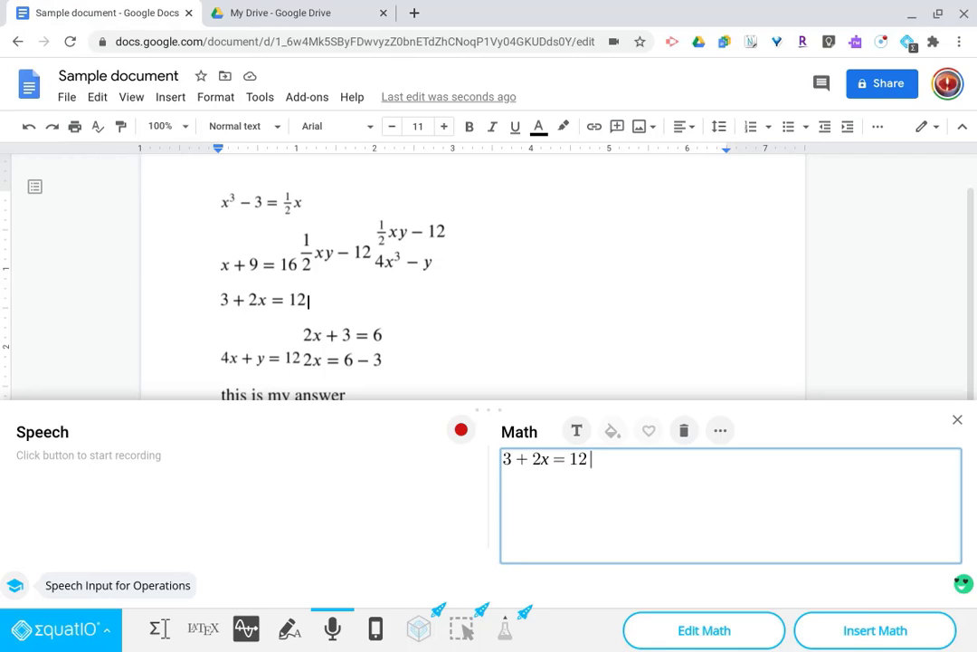
click(720, 431)
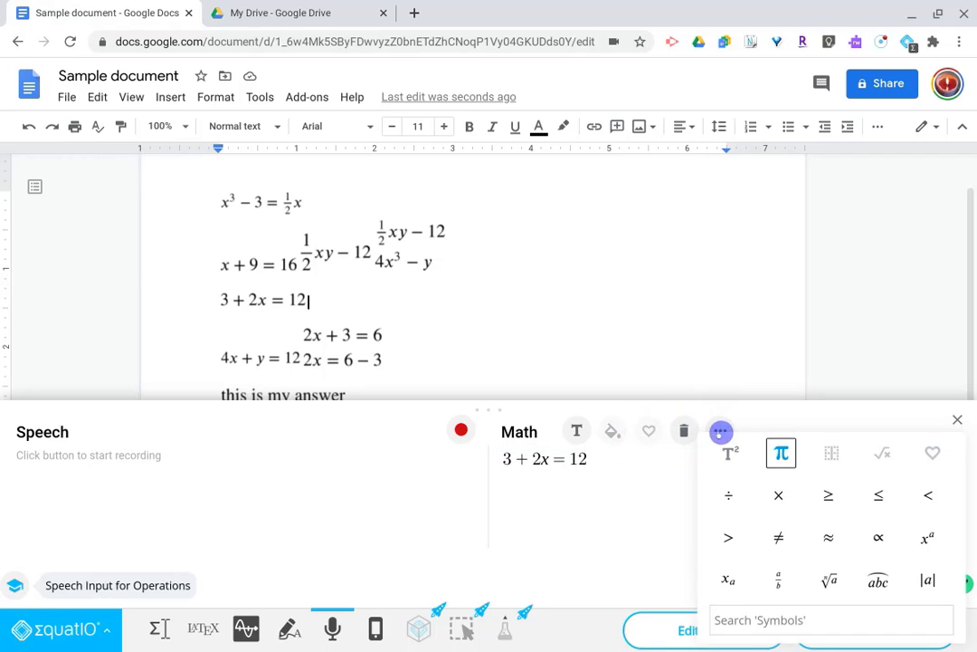
click(731, 495)
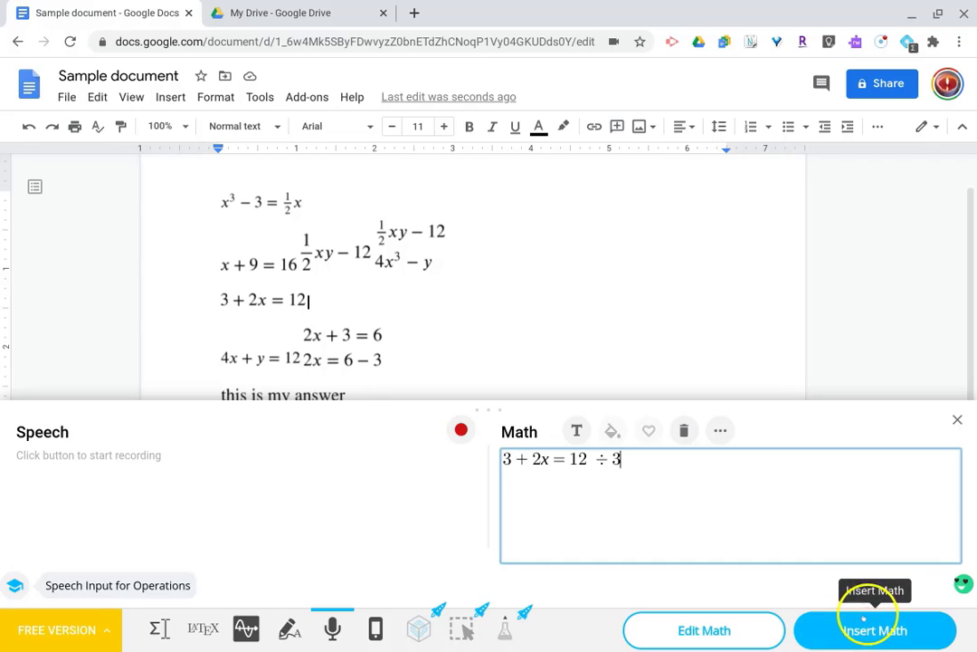
click(855, 631)
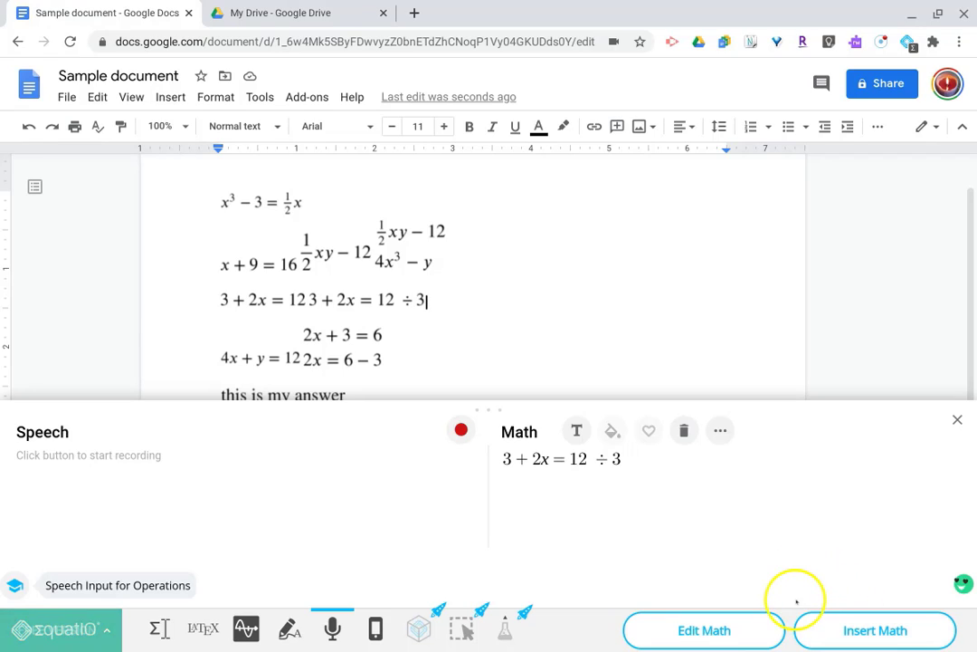
Add the plain text line "this is my answer" below 3 + 2x = 12 ÷ 3 and insert the two-line math into the document
click(629, 459)
key(Return)
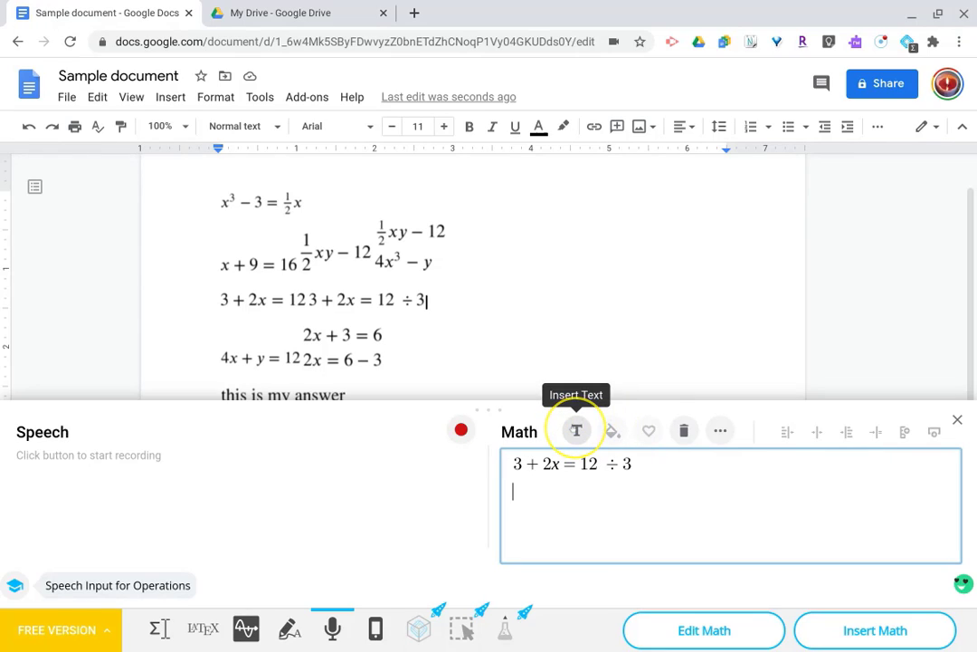
click(576, 430)
text(th)
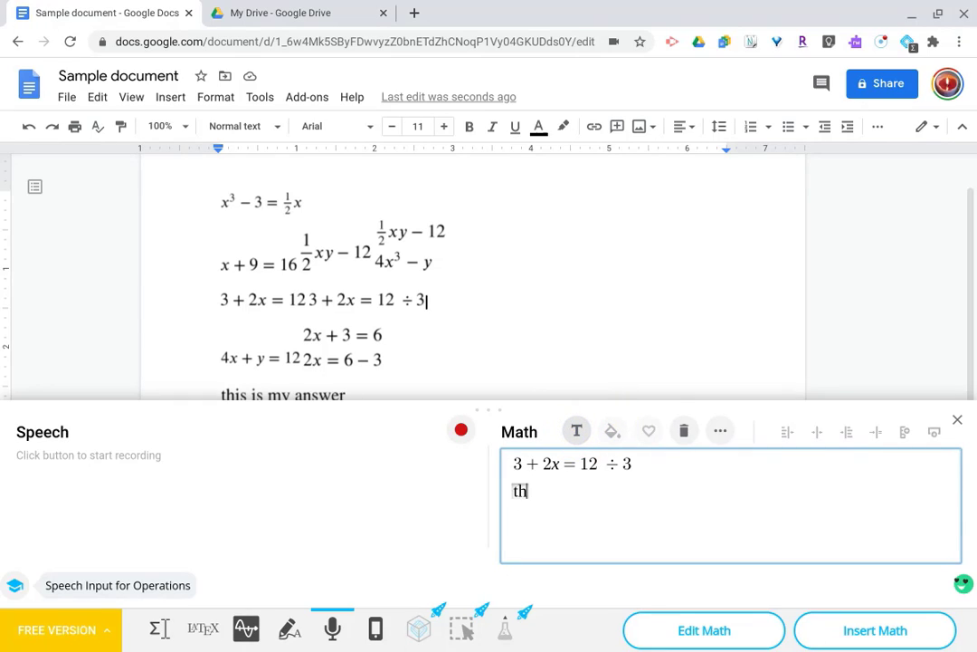
text(is)
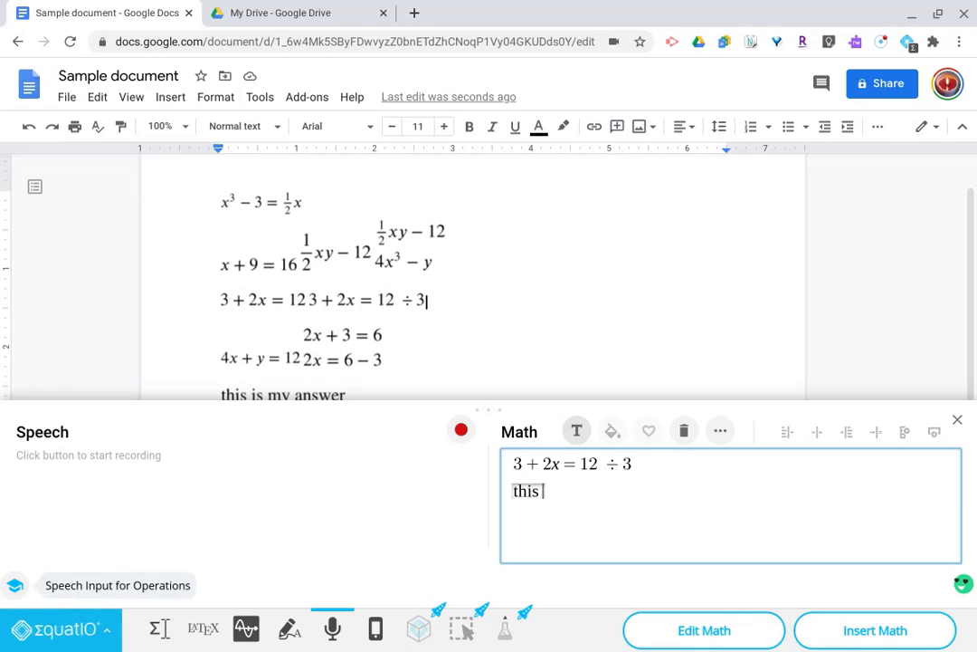
text( is my answer)
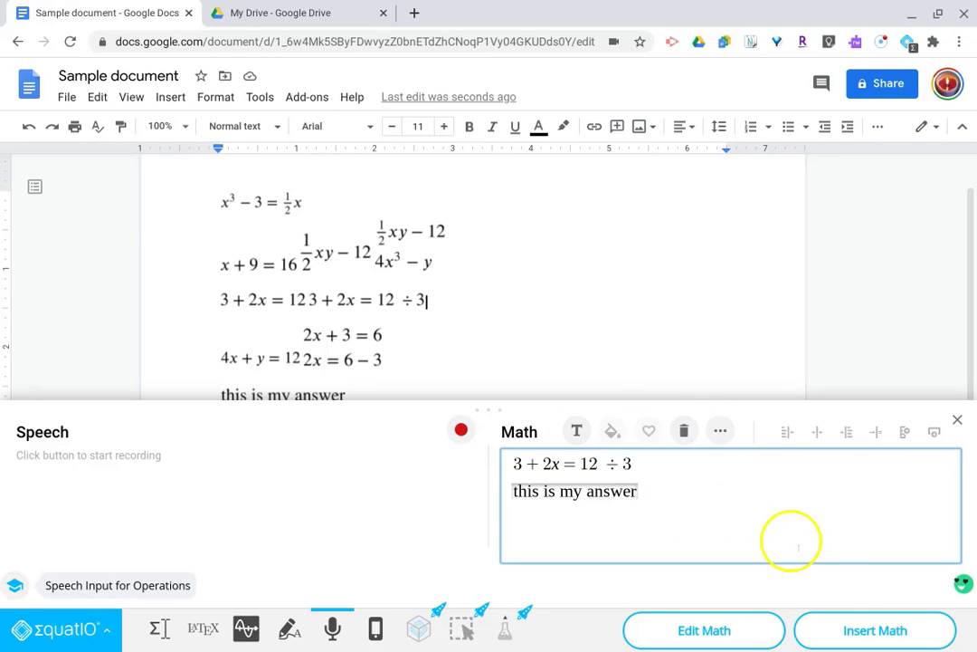
click(876, 631)
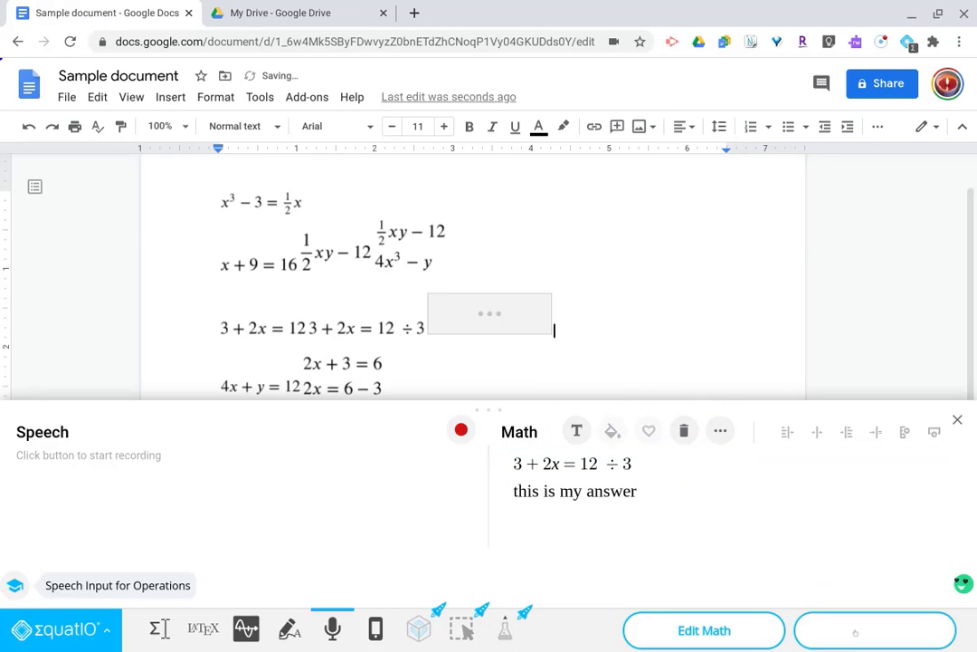